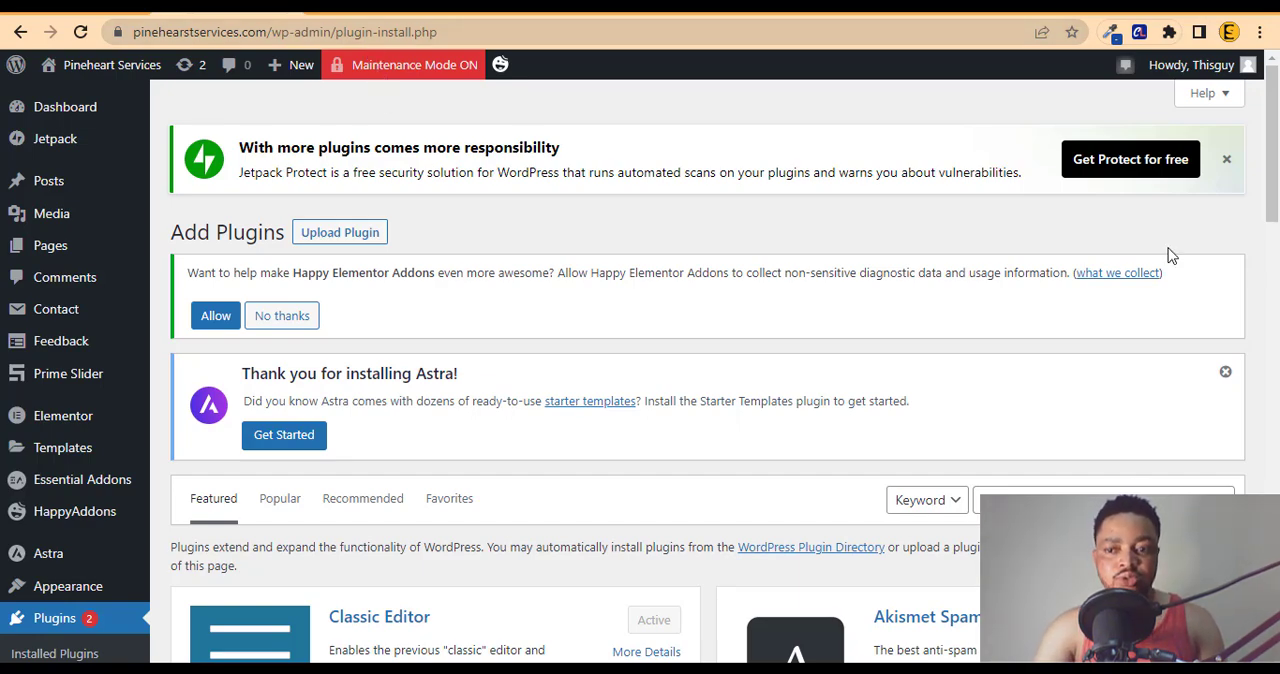
Step: Search the plugin directory for "child theme configurator" and look through the matching plugins
scroll(1239, 224, down, 1)
drag(1276, 221, 1277, 269)
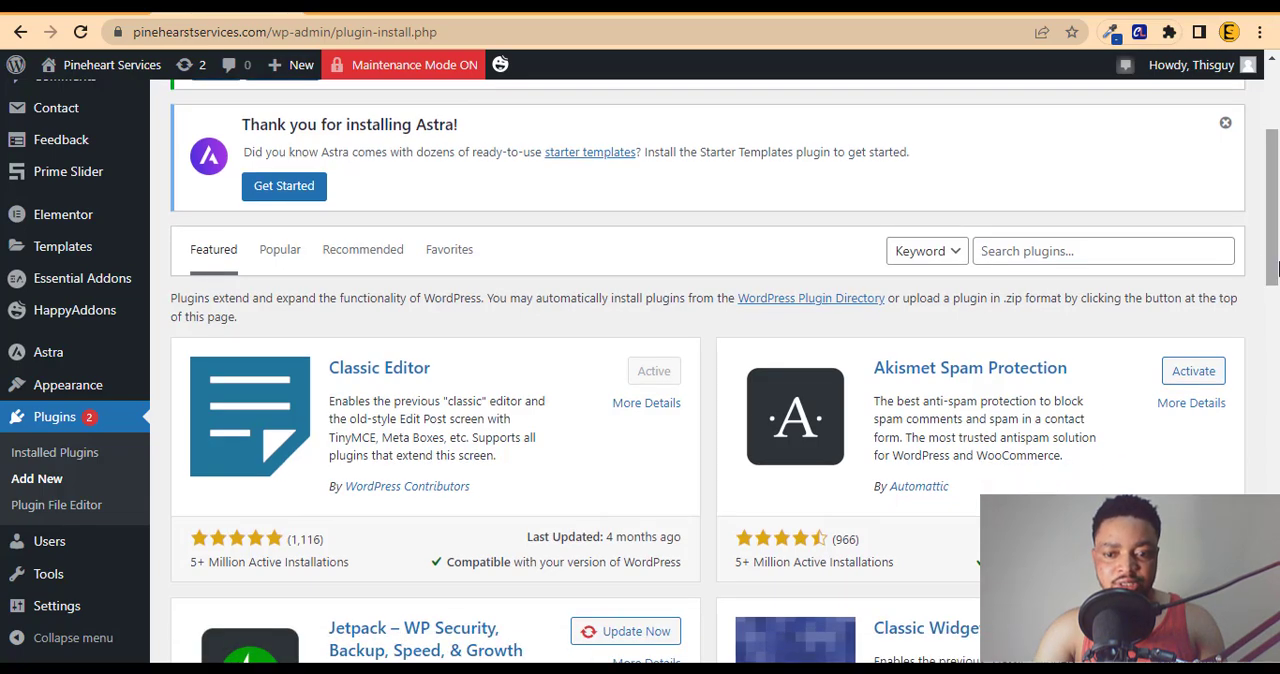
click(1051, 257)
text(child theme configurator)
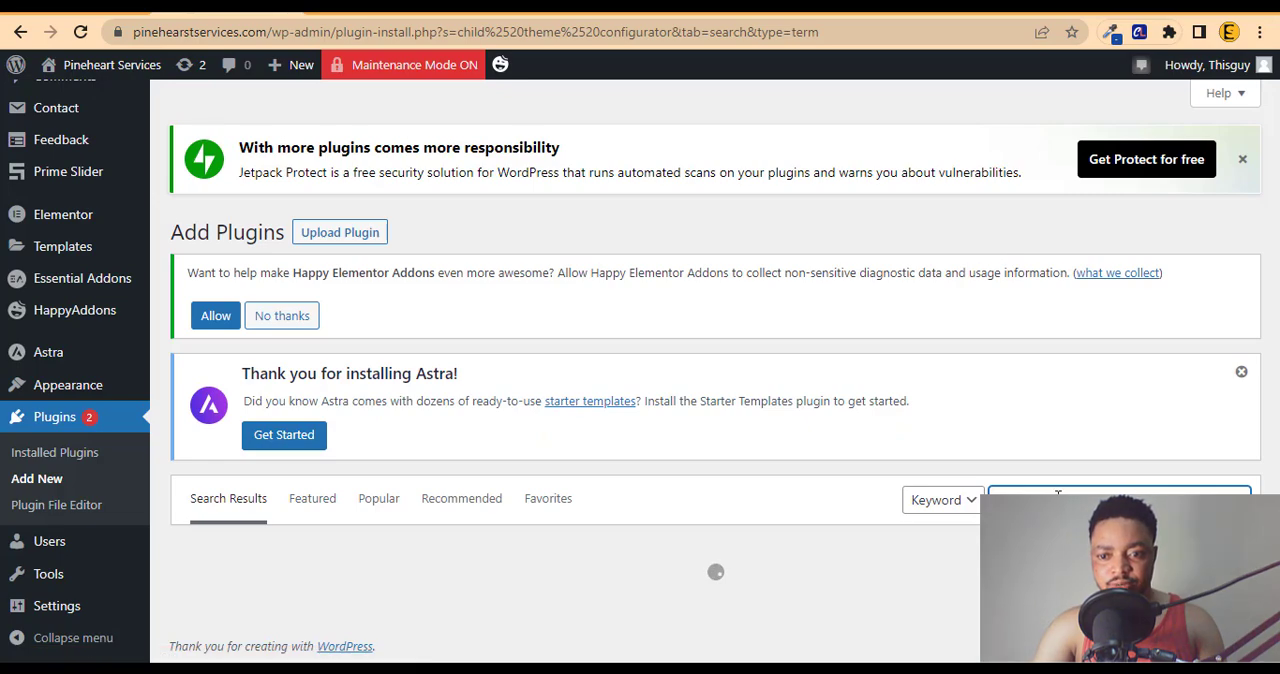
scroll(1222, 313, down, 2)
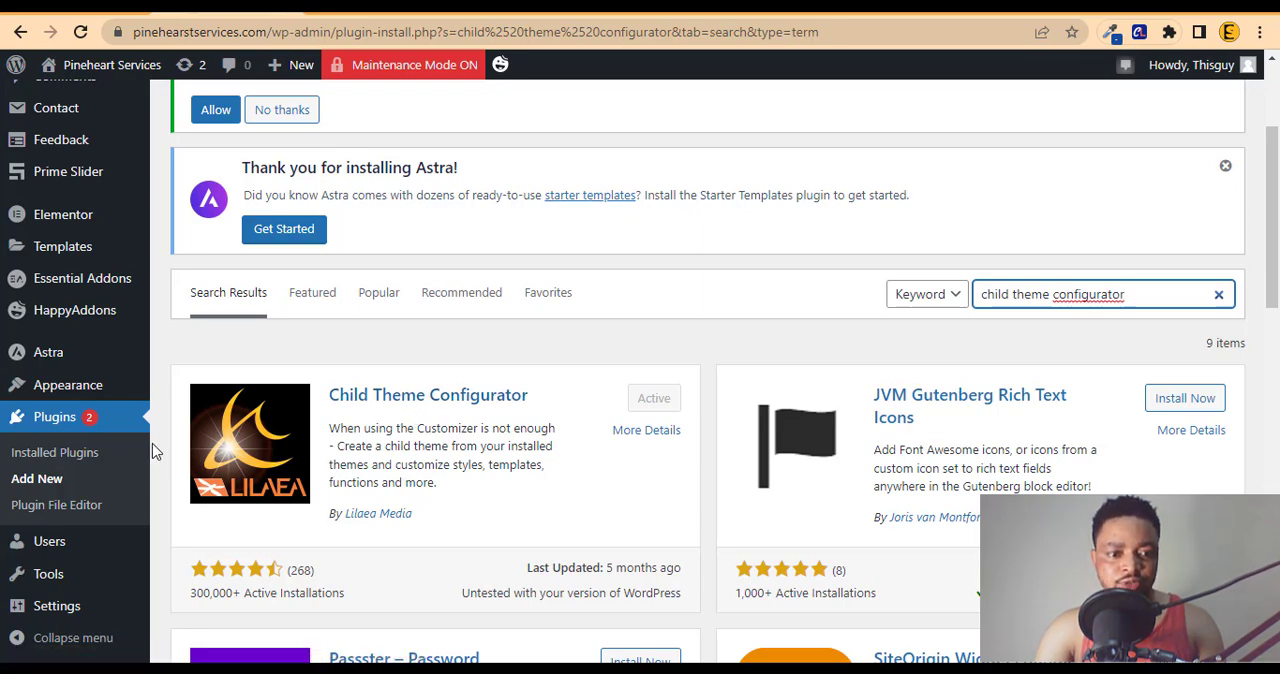
scroll(1272, 220, down, 1)
scroll(1272, 220, down, 3)
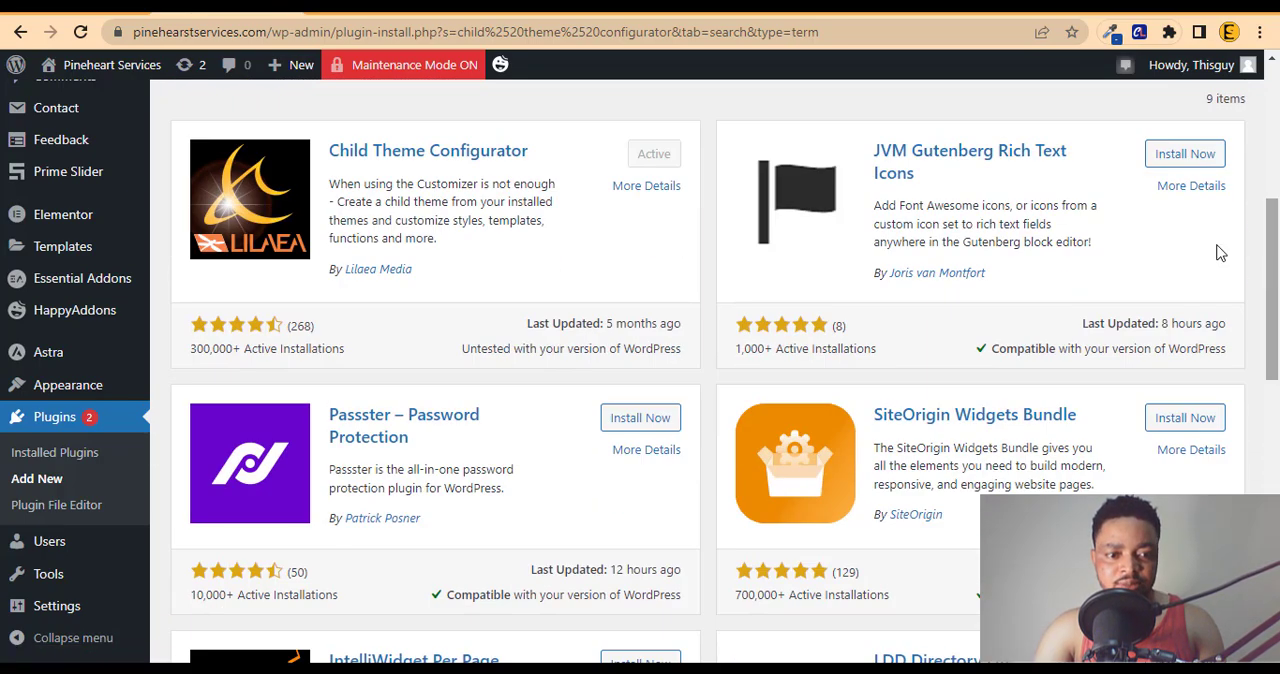
Step: Open the Child Themes tool and analyze Astra as the parent theme for a new child theme
mouse_move(112, 588)
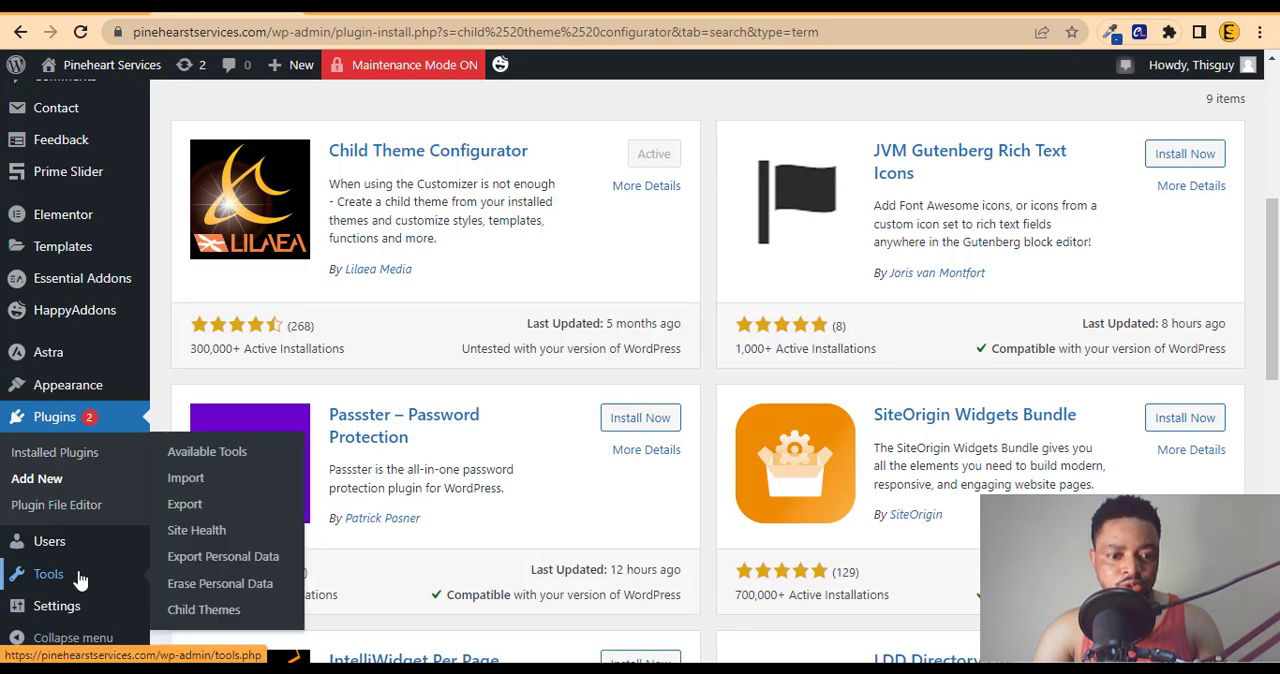
click(201, 617)
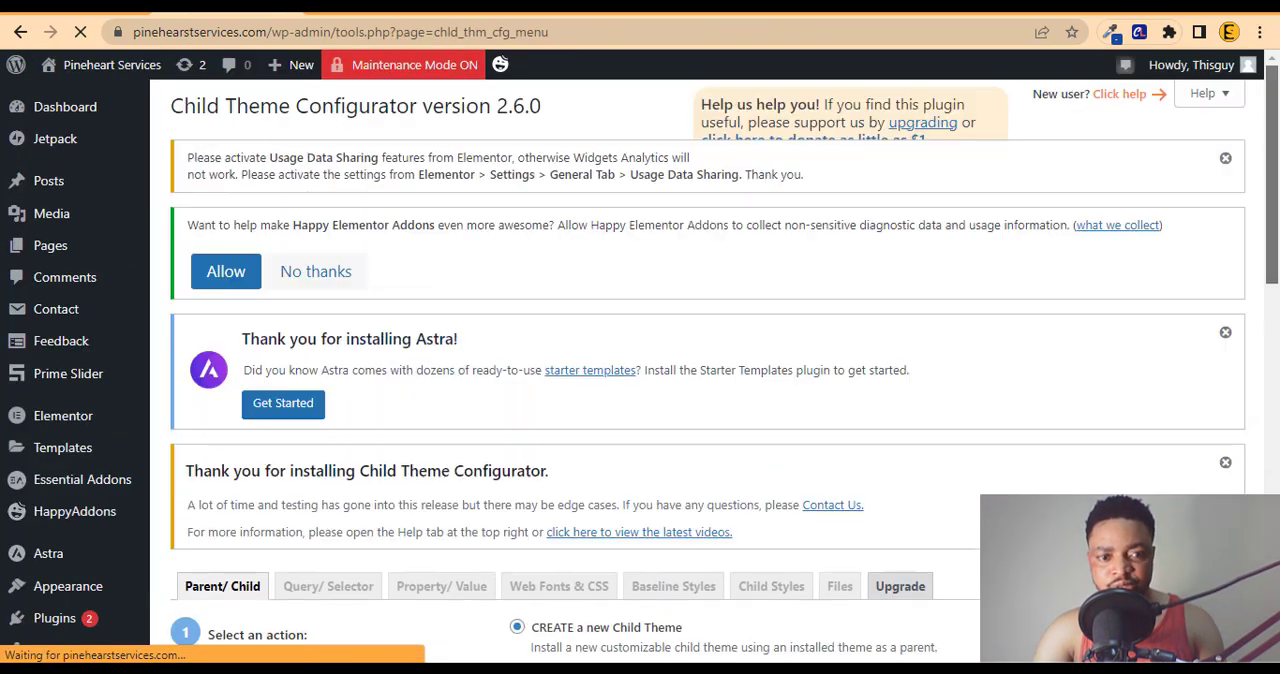
drag(1277, 217, 1277, 358)
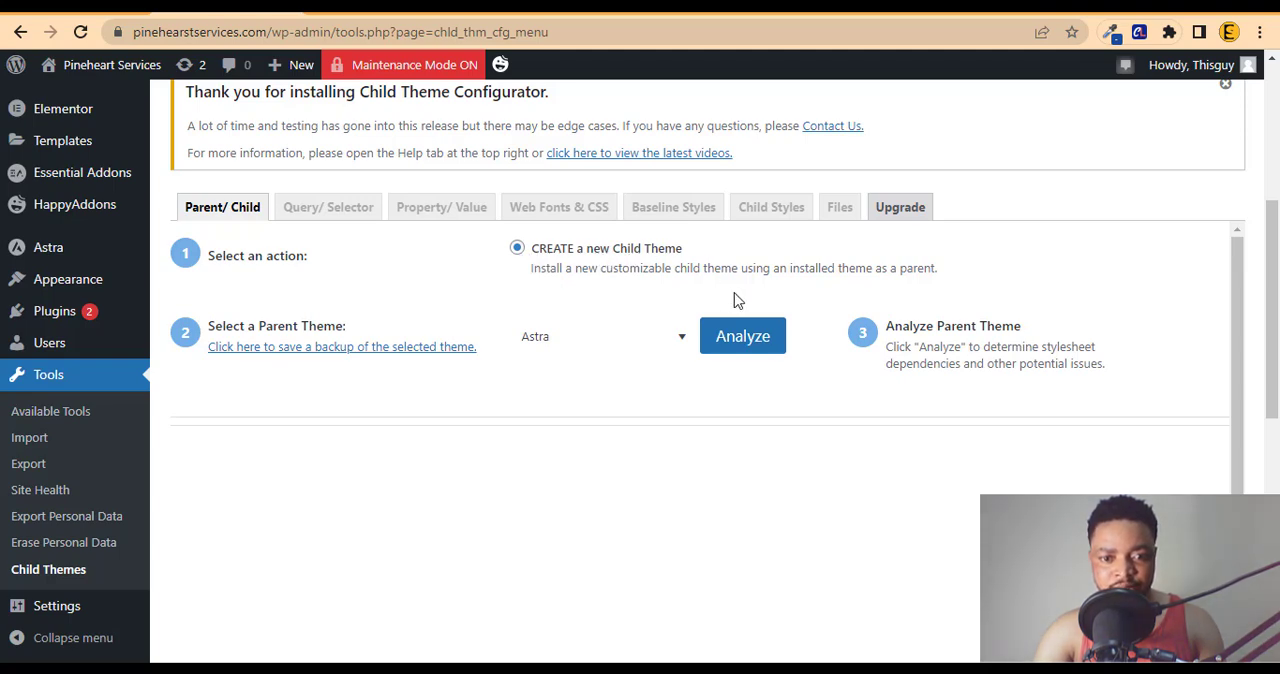
click(571, 352)
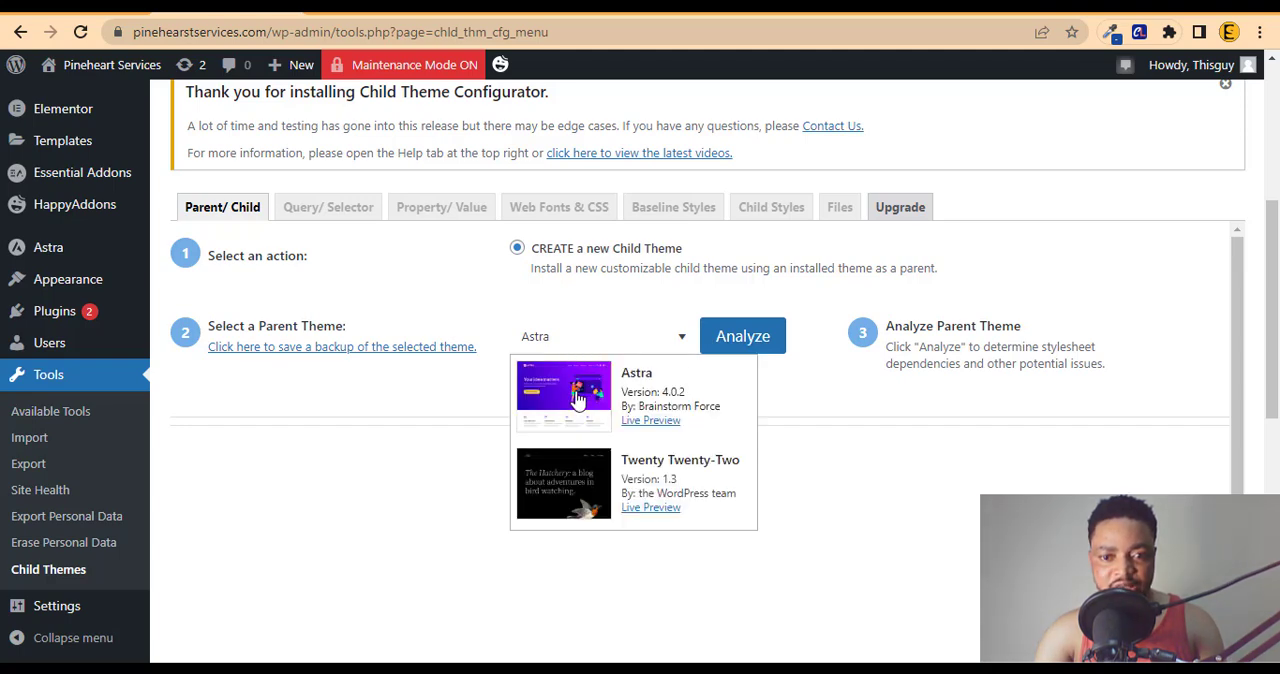
click(740, 340)
click(740, 340)
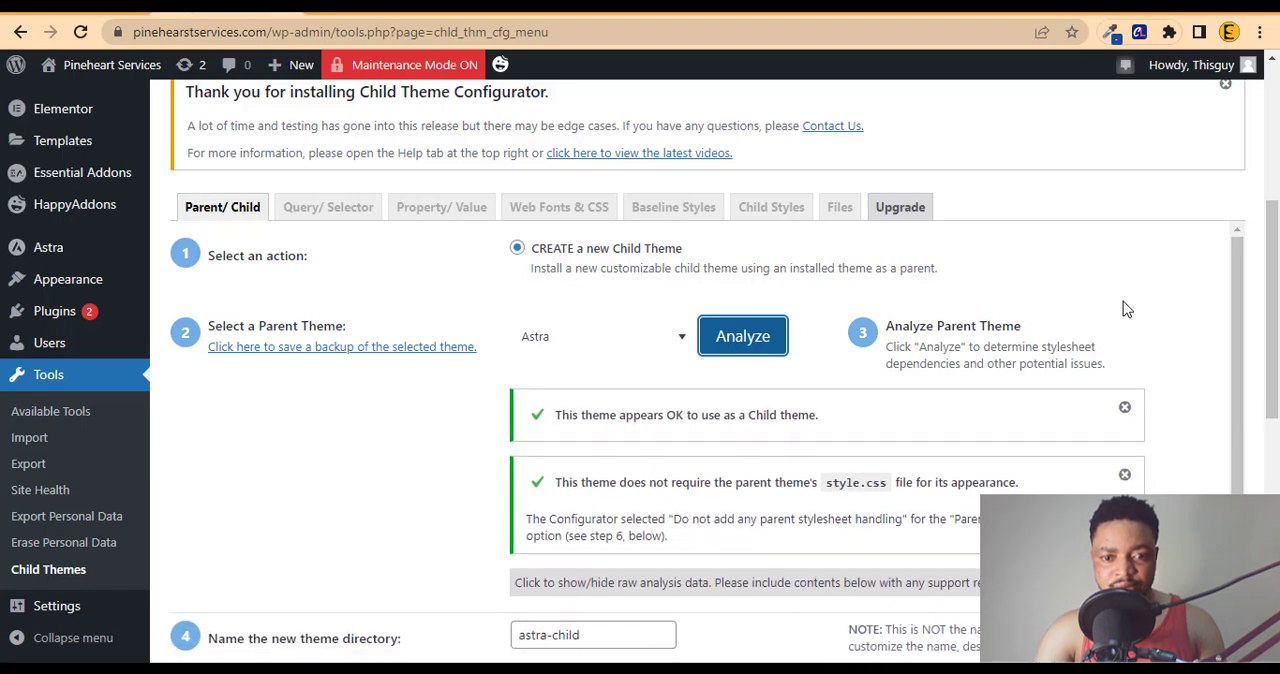
Step: Name the new theme directory pinehearstservices, copying the text from the sticky note
scroll(898, 364, down, 4)
scroll(898, 364, up, 2)
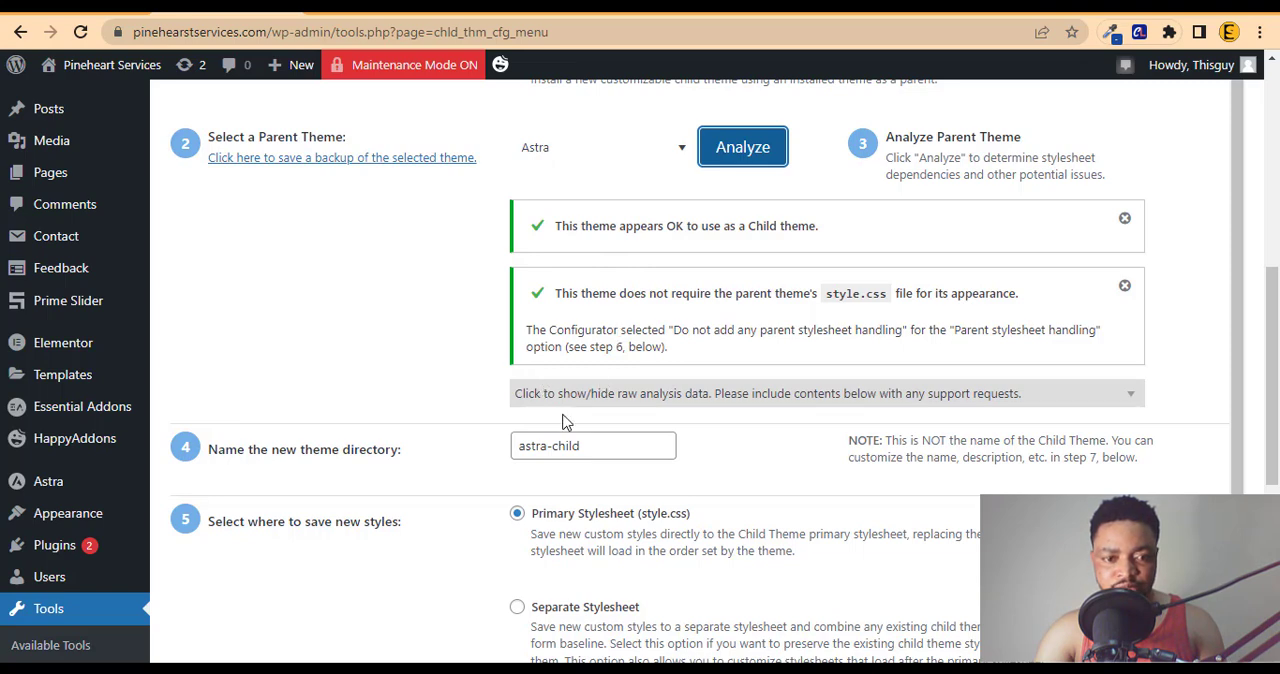
triple_click(565, 446)
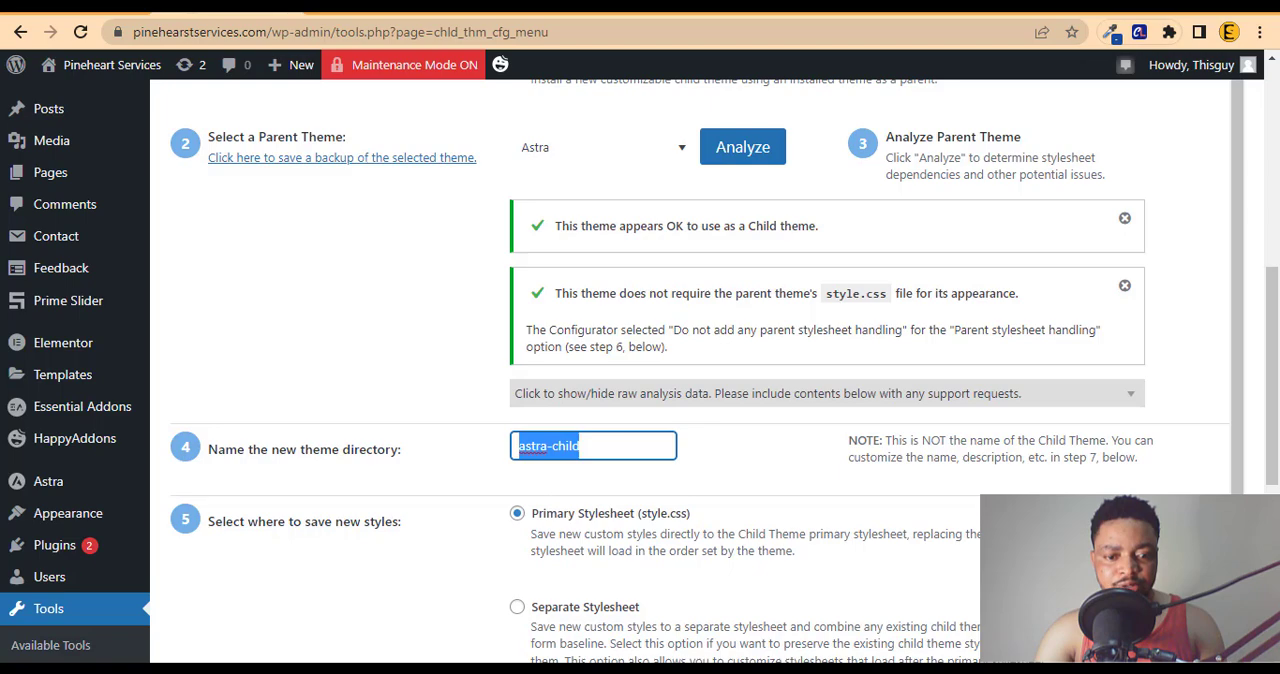
click(298, 668)
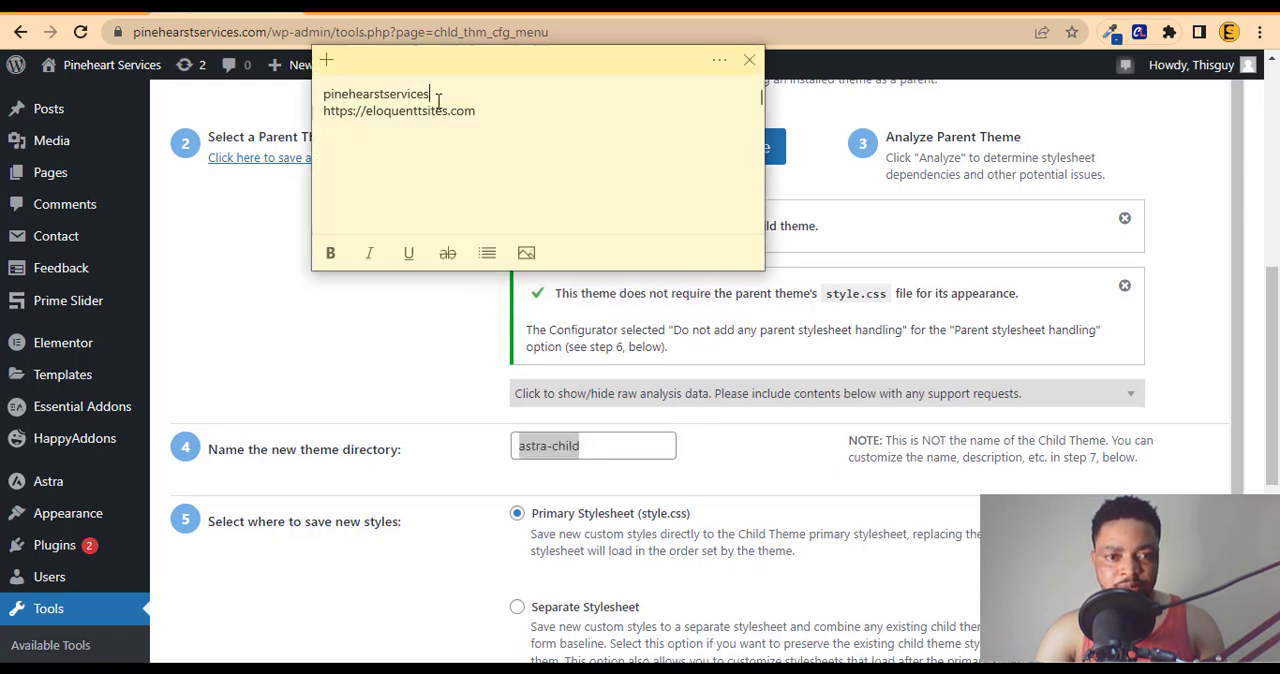
drag(430, 94, 310, 92)
right_click(323, 93)
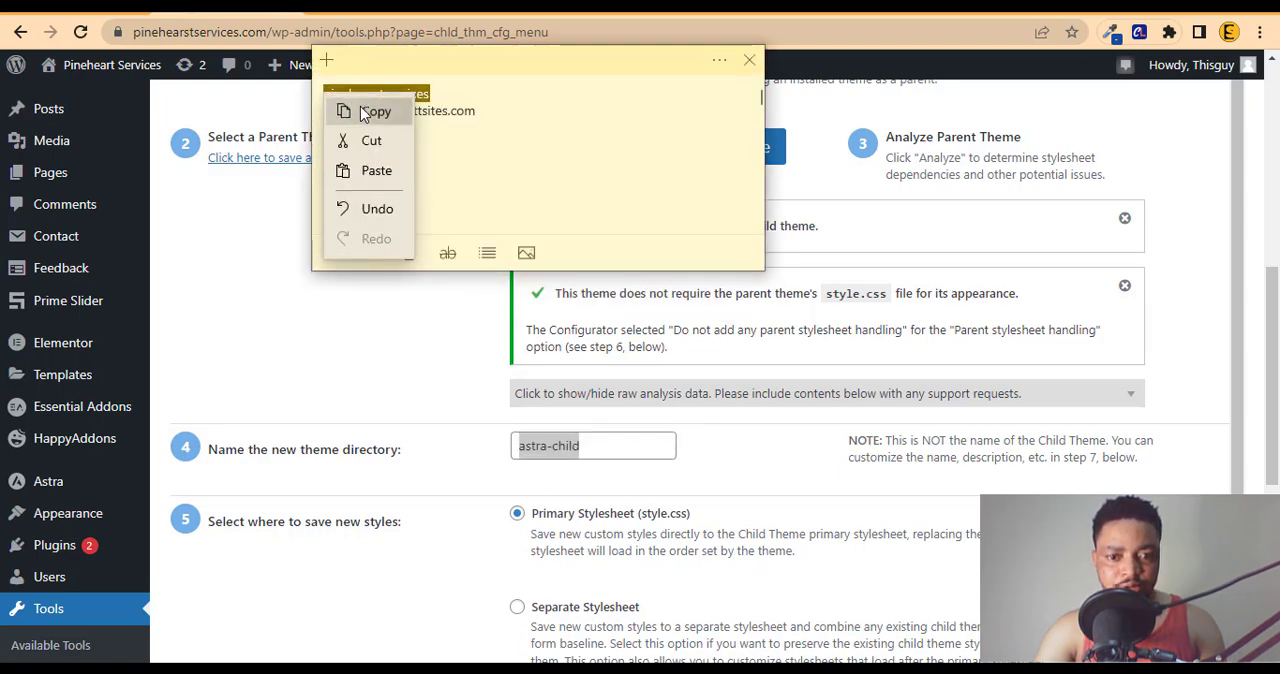
click(355, 109)
click(617, 430)
key(ctrl+a)
key(ctrl+v)
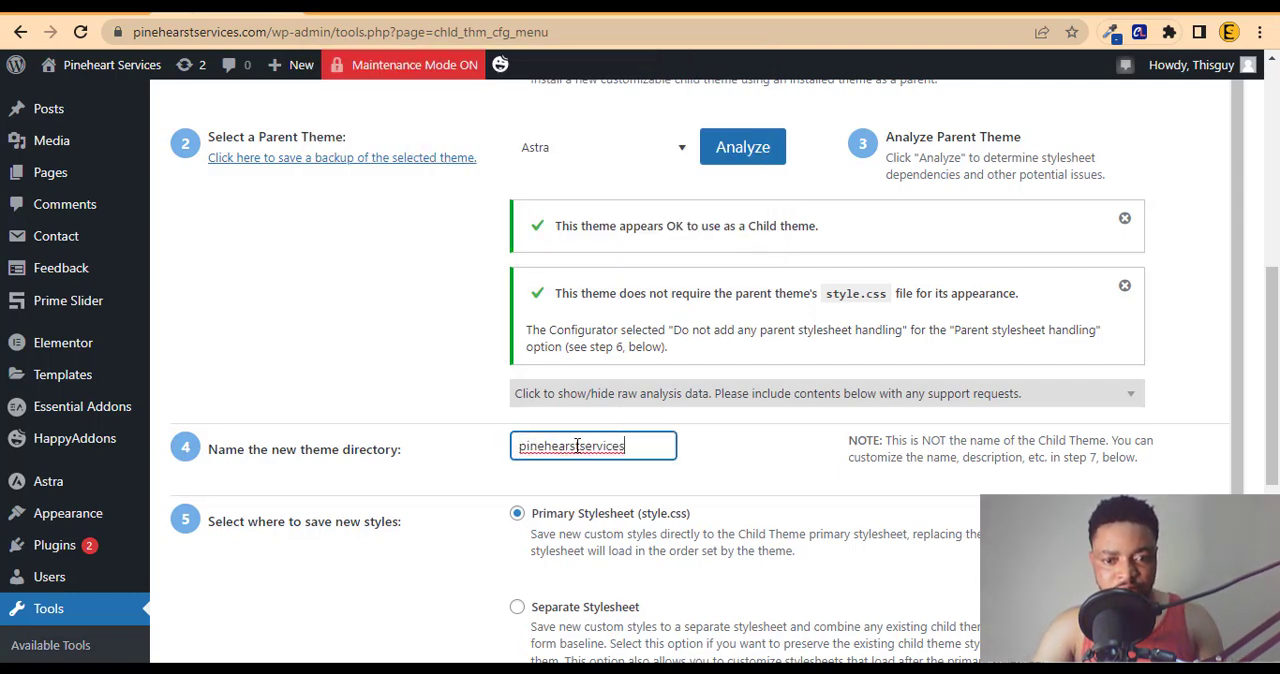
click(516, 472)
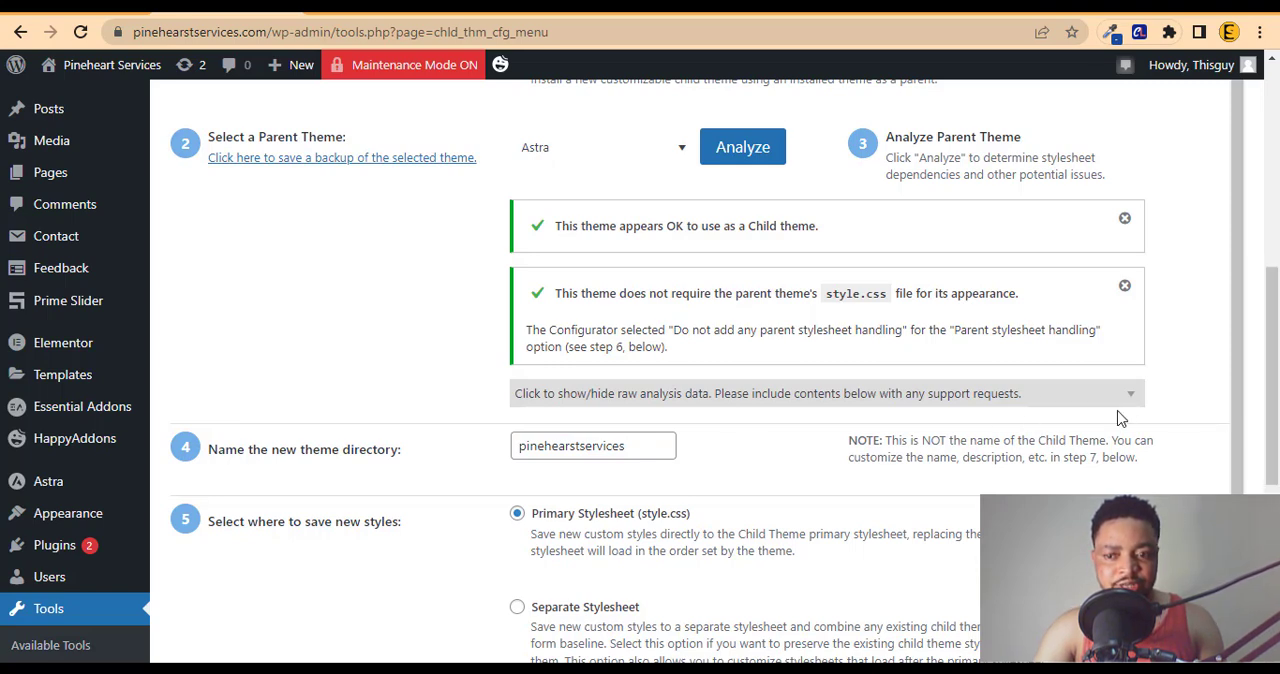
Step: Expand the child theme attributes for editing and set the child theme name to pinehearstservices
drag(1277, 369, 1277, 420)
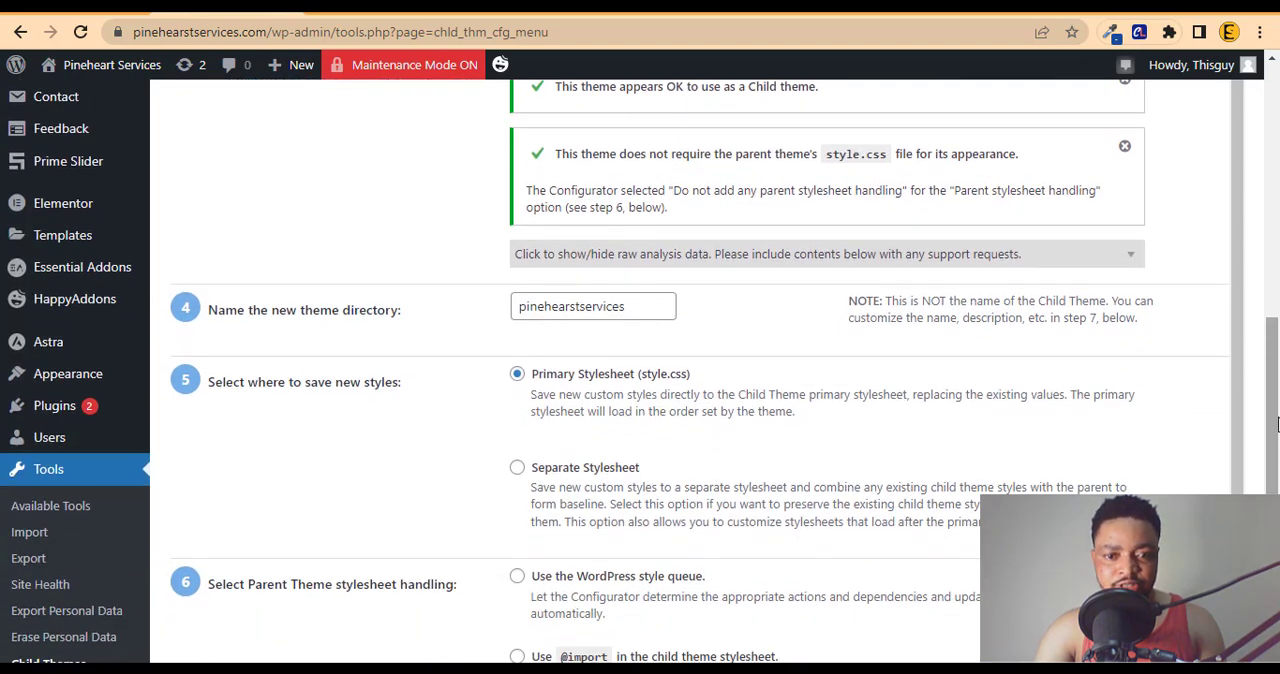
drag(1277, 452, 1277, 496)
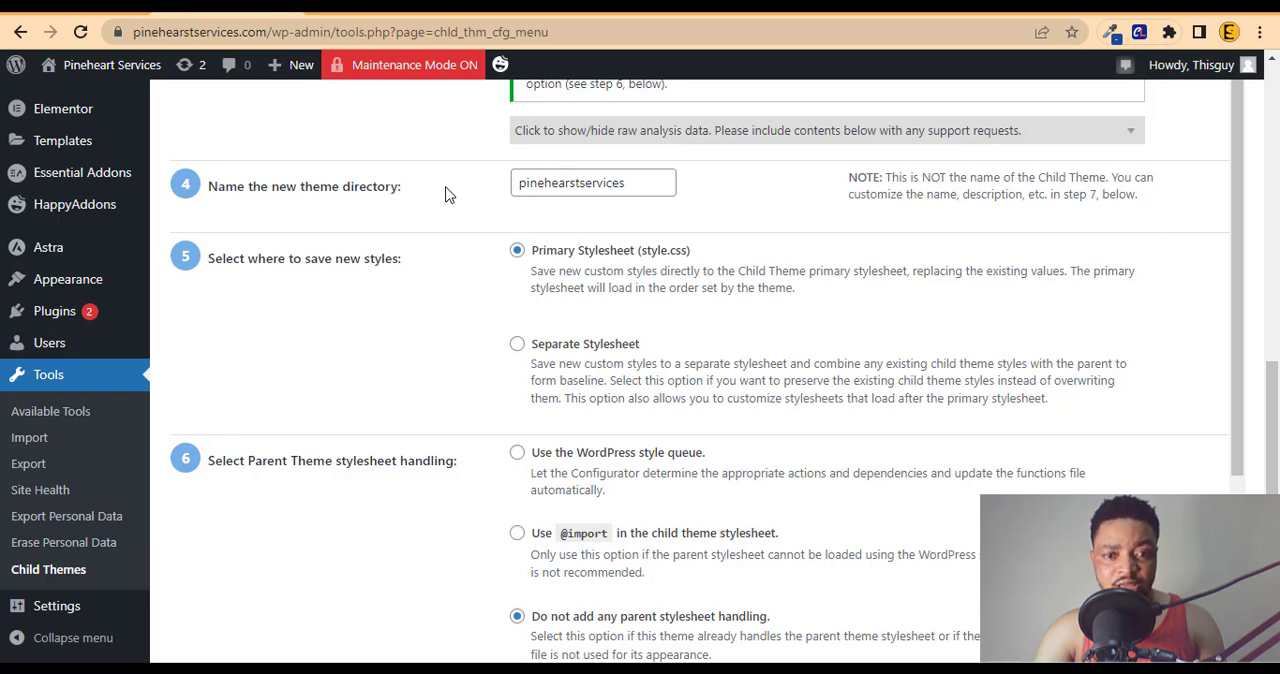
scroll(1270, 450, down, 2)
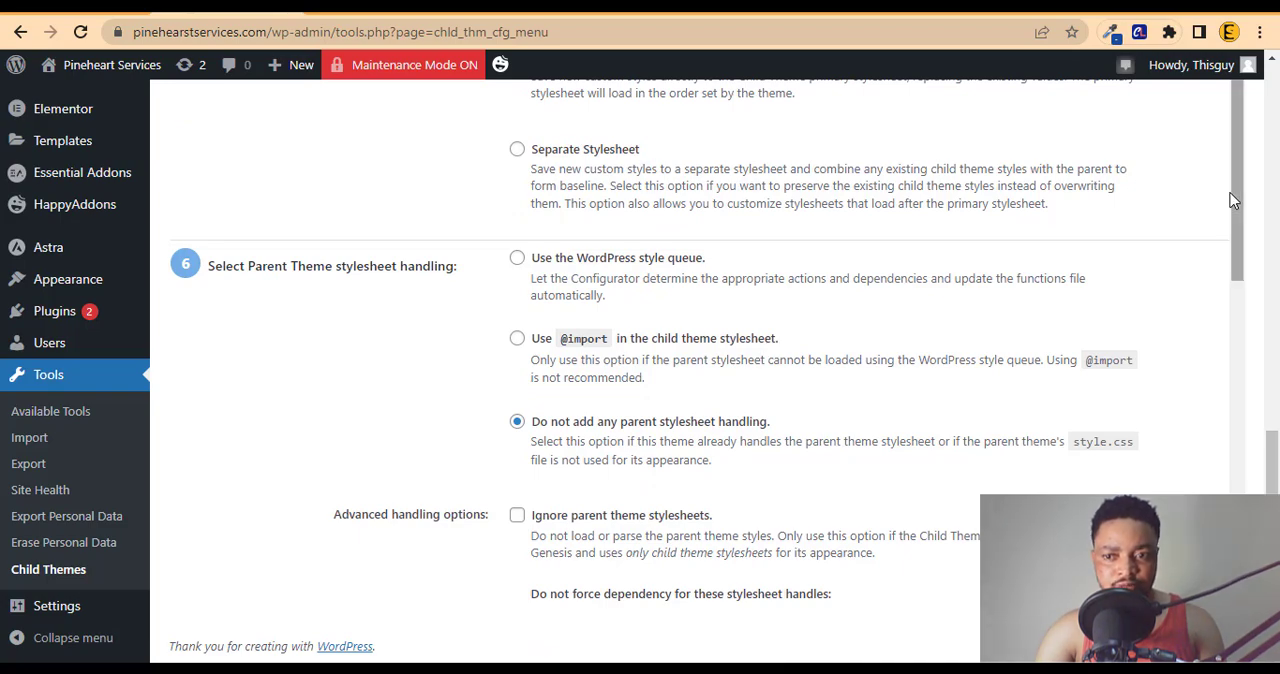
scroll(1240, 283, down, 2)
scroll(1243, 311, down, 3)
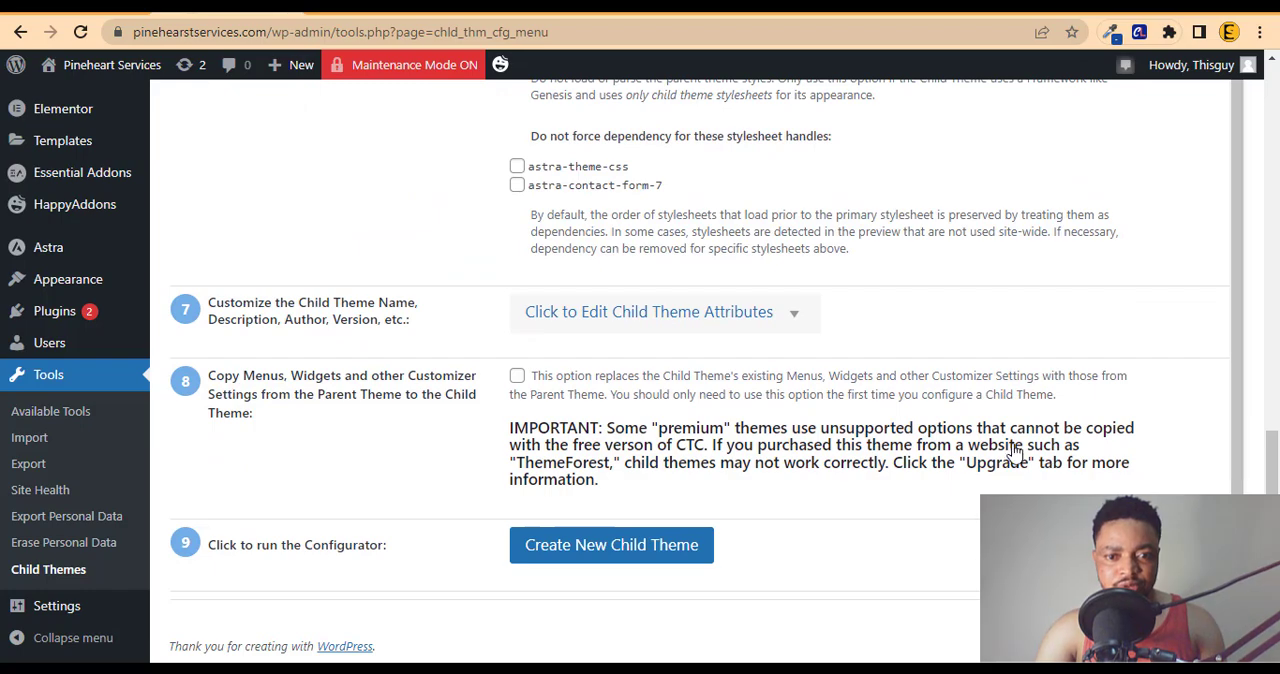
click(723, 321)
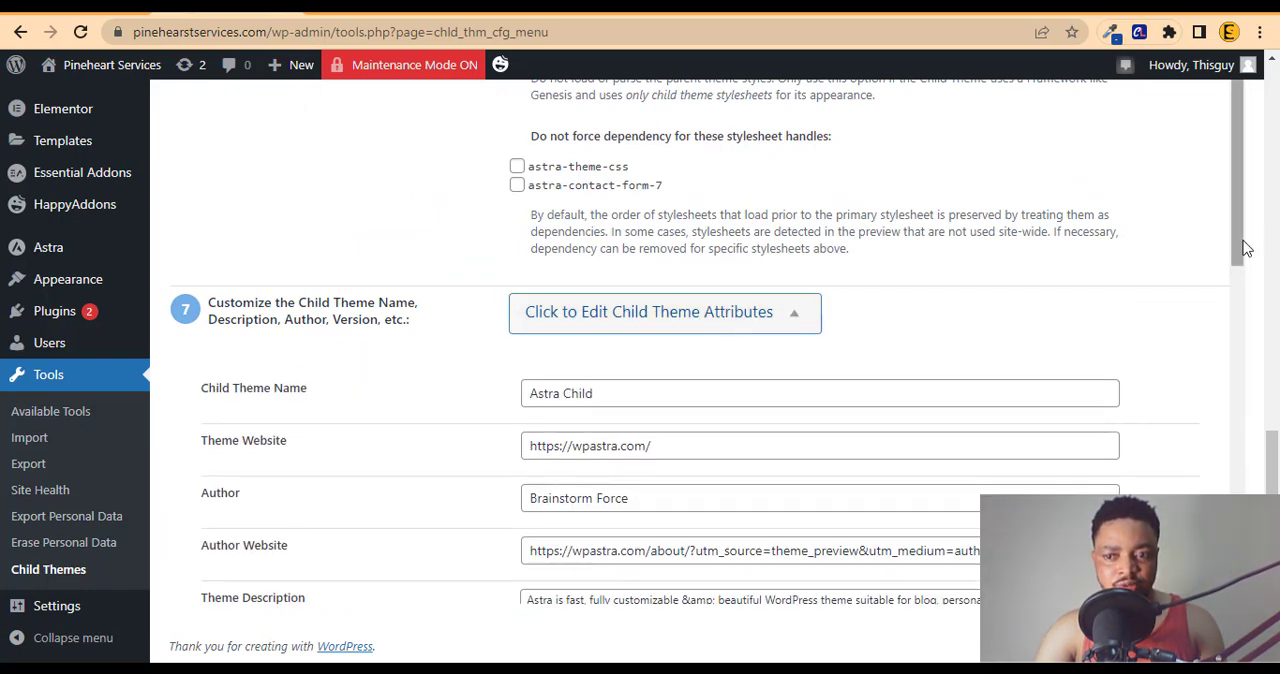
drag(1236, 263, 1236, 360)
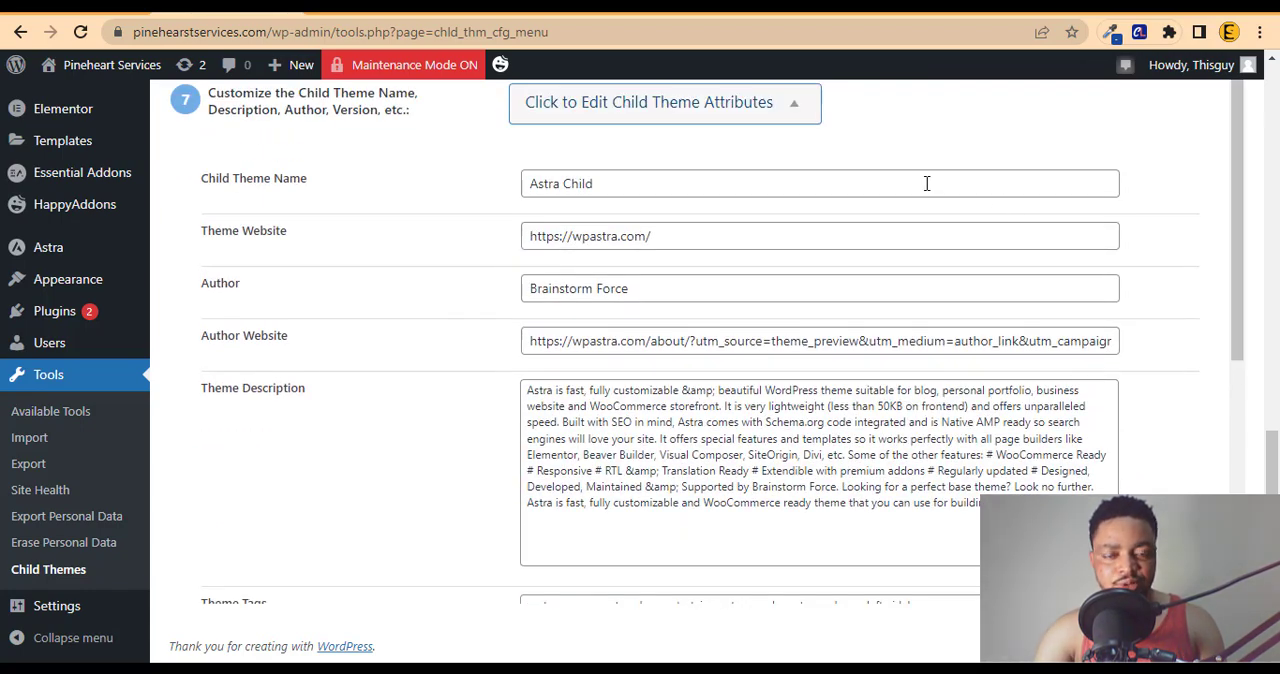
double_click(879, 178)
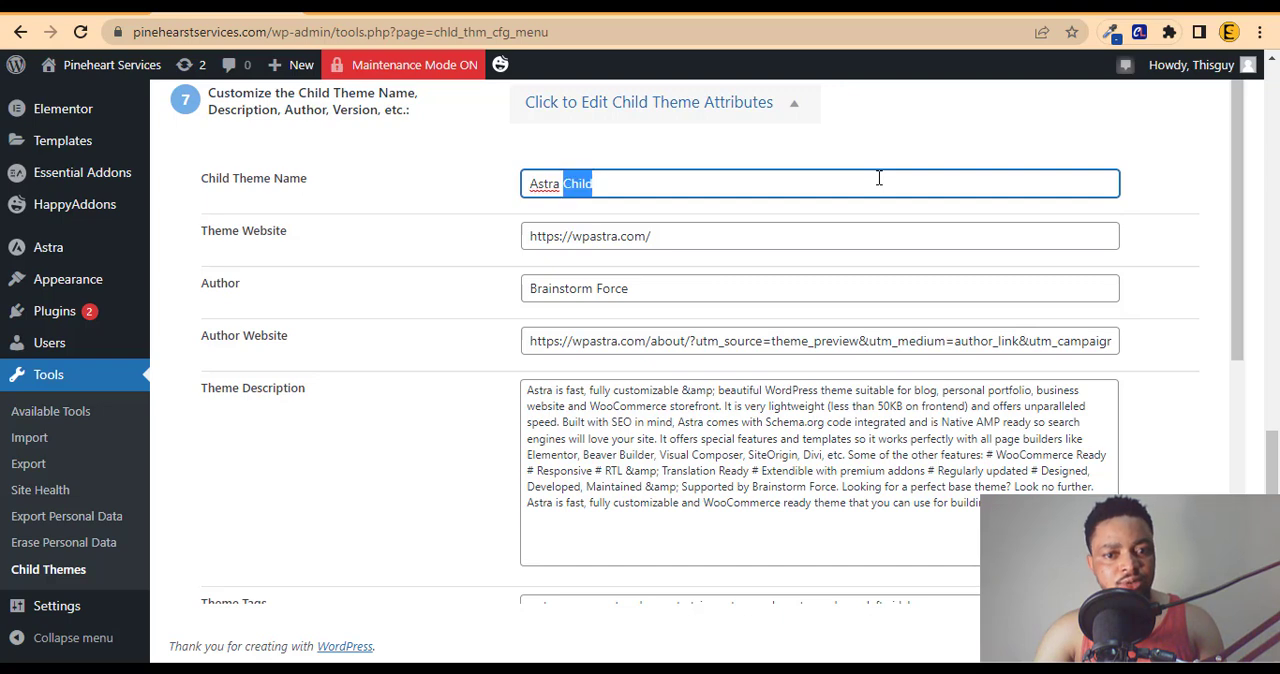
click(879, 178)
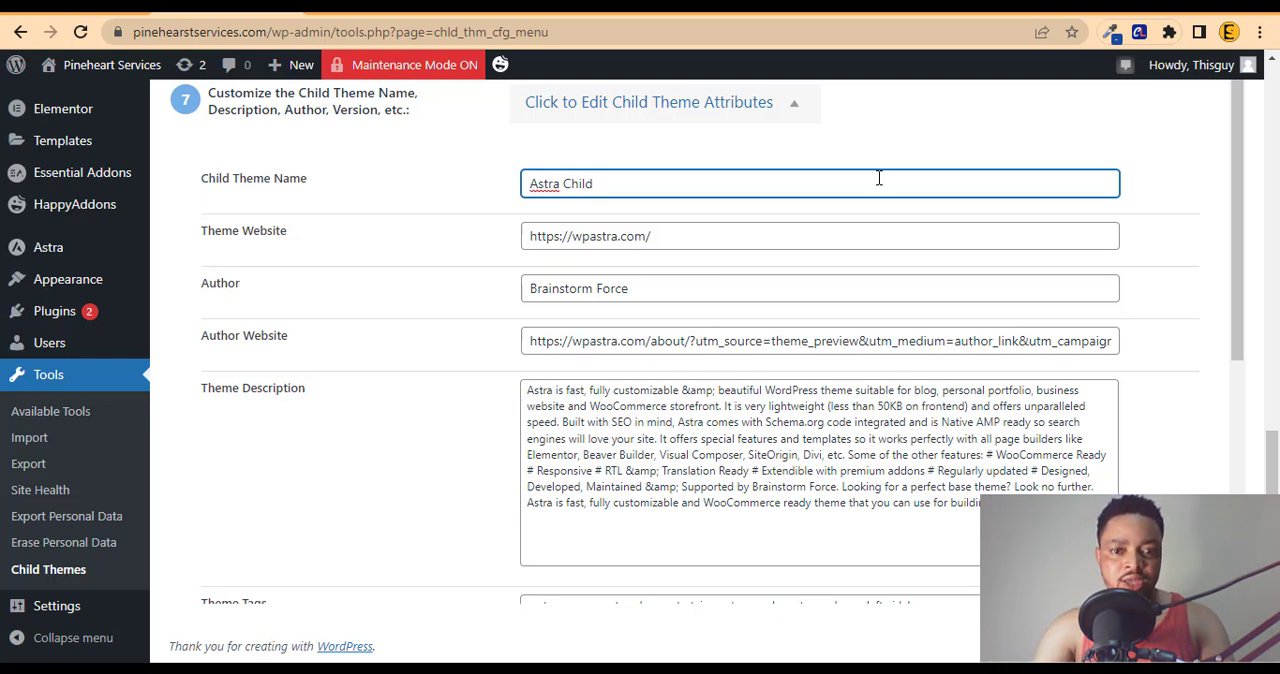
key(ctrl+a)
key(ctrl+v)
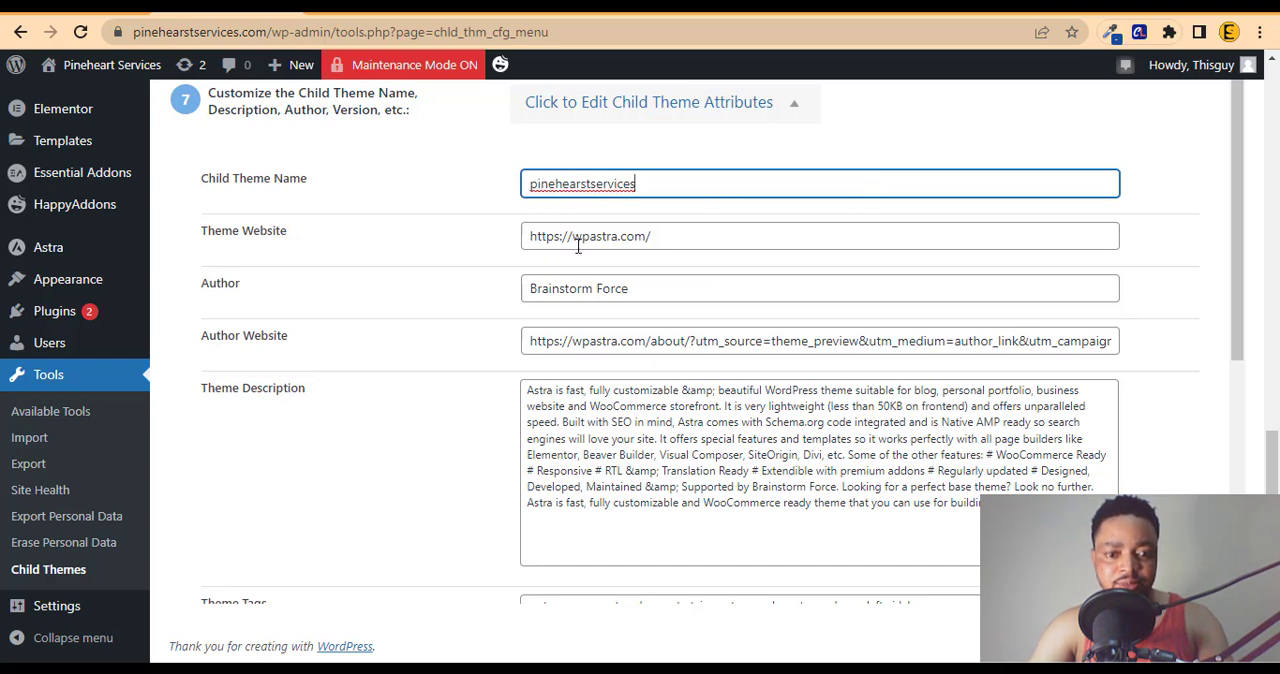
key(alt+Tab)
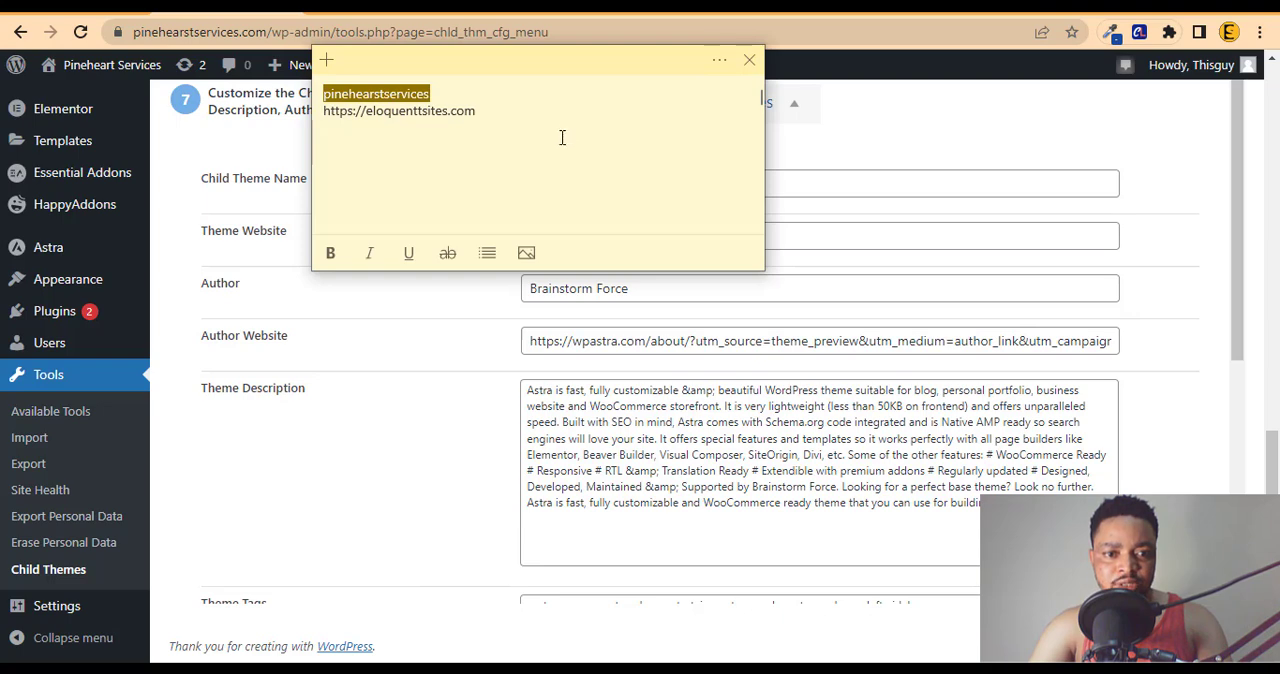
drag(473, 122, 339, 110)
double_click(341, 109)
triple_click(323, 110)
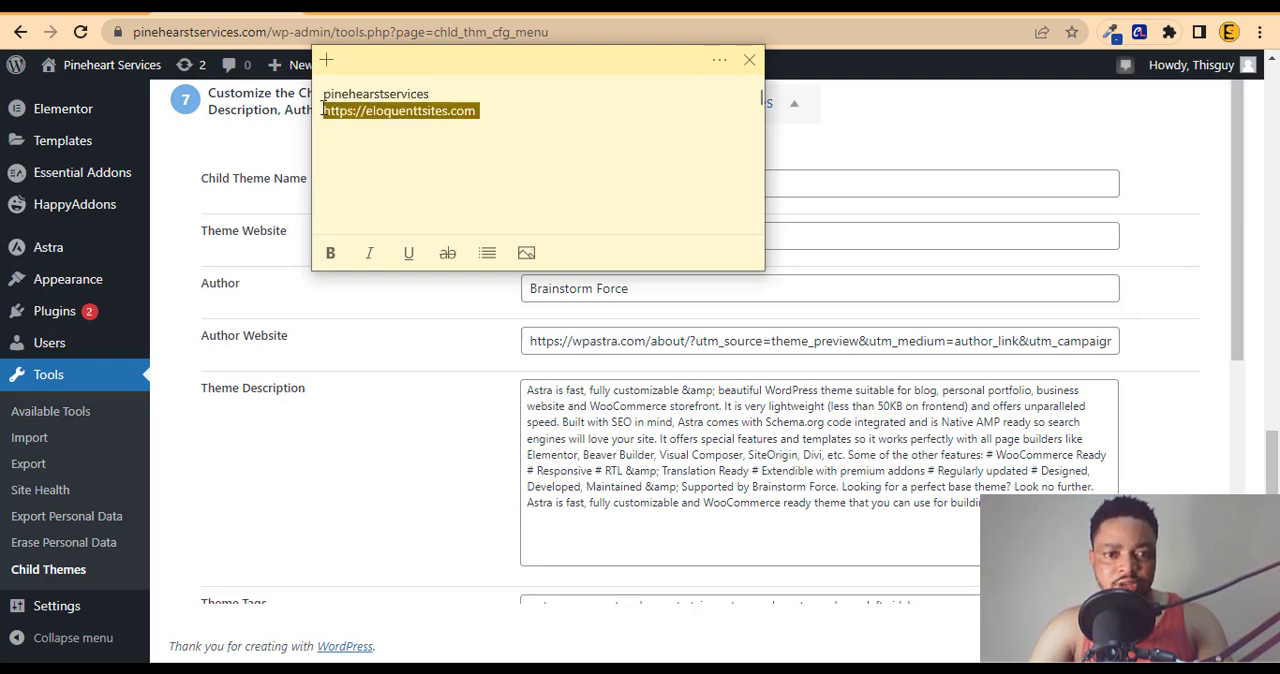
right_click(323, 112)
click(378, 127)
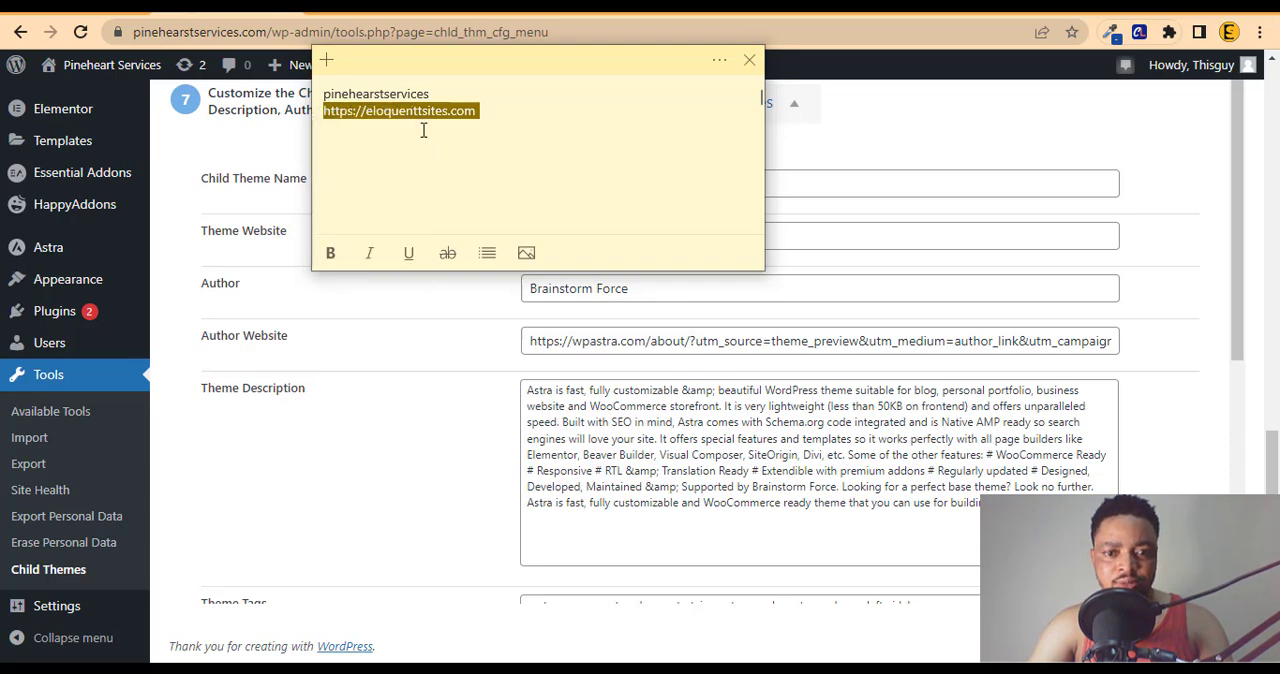
click(786, 287)
triple_click(630, 240)
key(ctrl+v)
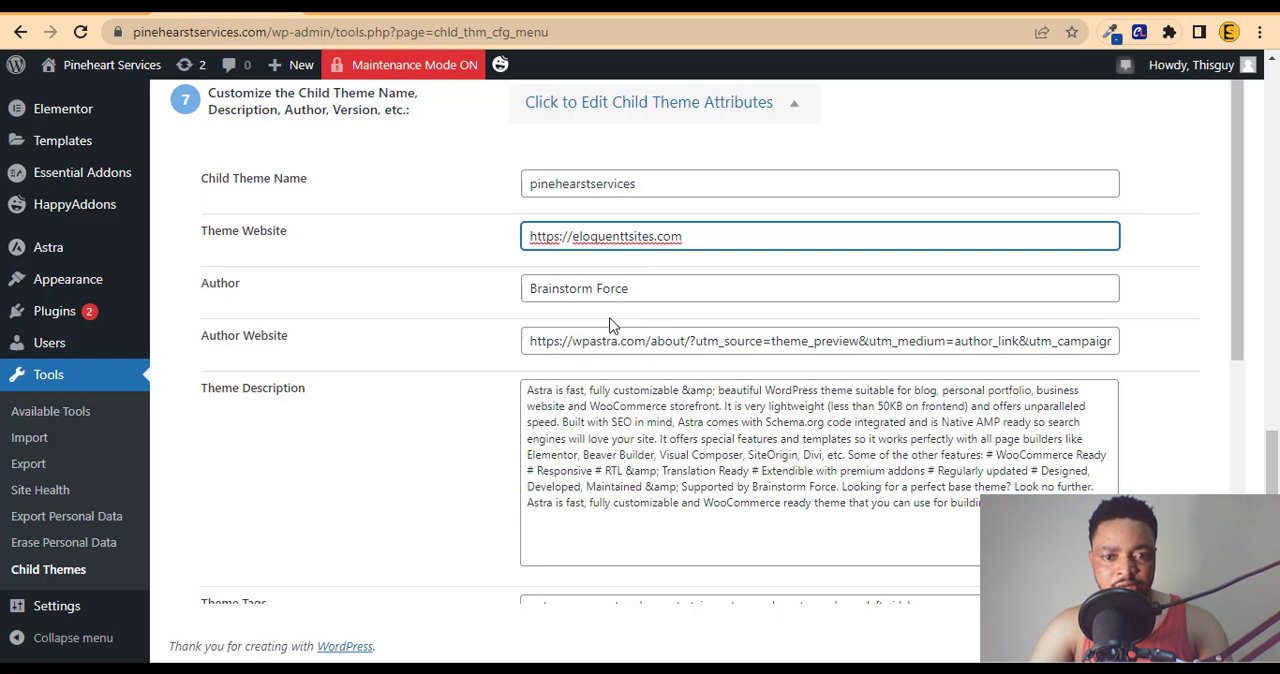
Step: Set the child theme's author to Eloquenttsites by pasting the copied website address and trimming its prefix and domain ending
triple_click(572, 288)
key(ctrl+v)
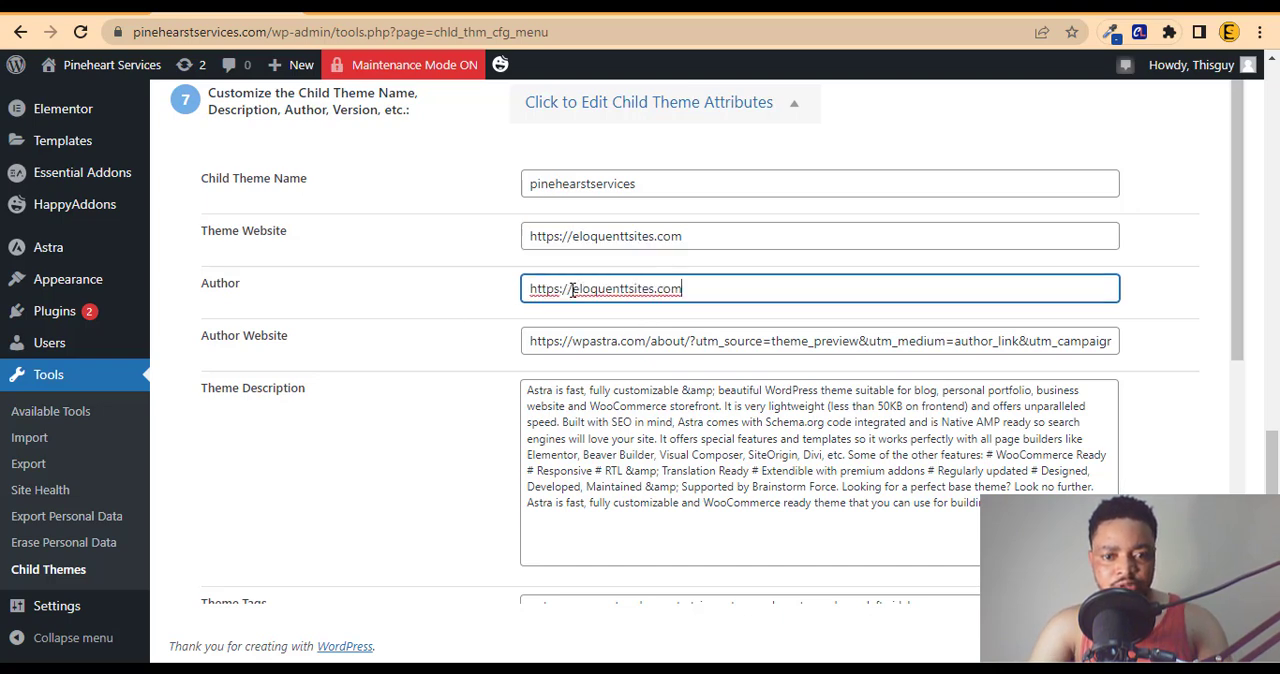
drag(575, 288, 455, 323)
key(BackSpace)
key(Delete)
text(E)
click(641, 287)
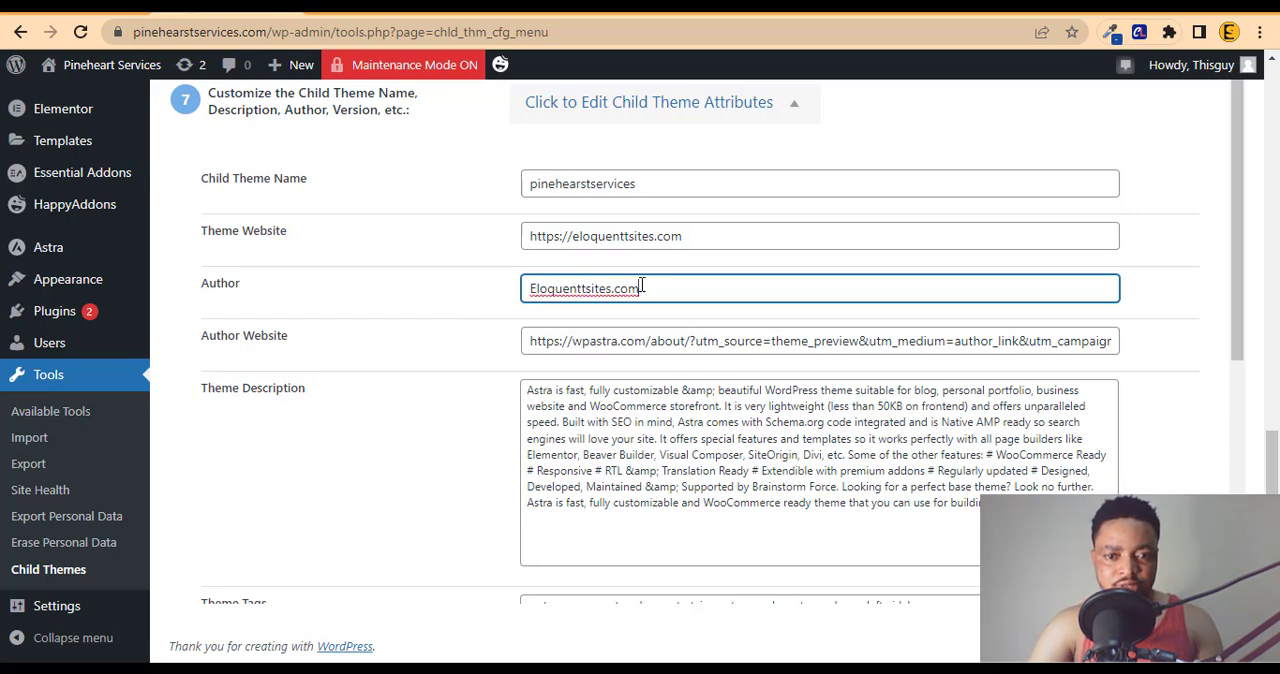
key(BackSpace)
key(BackSpace)
key(BackSpace)
key(BackSpace)
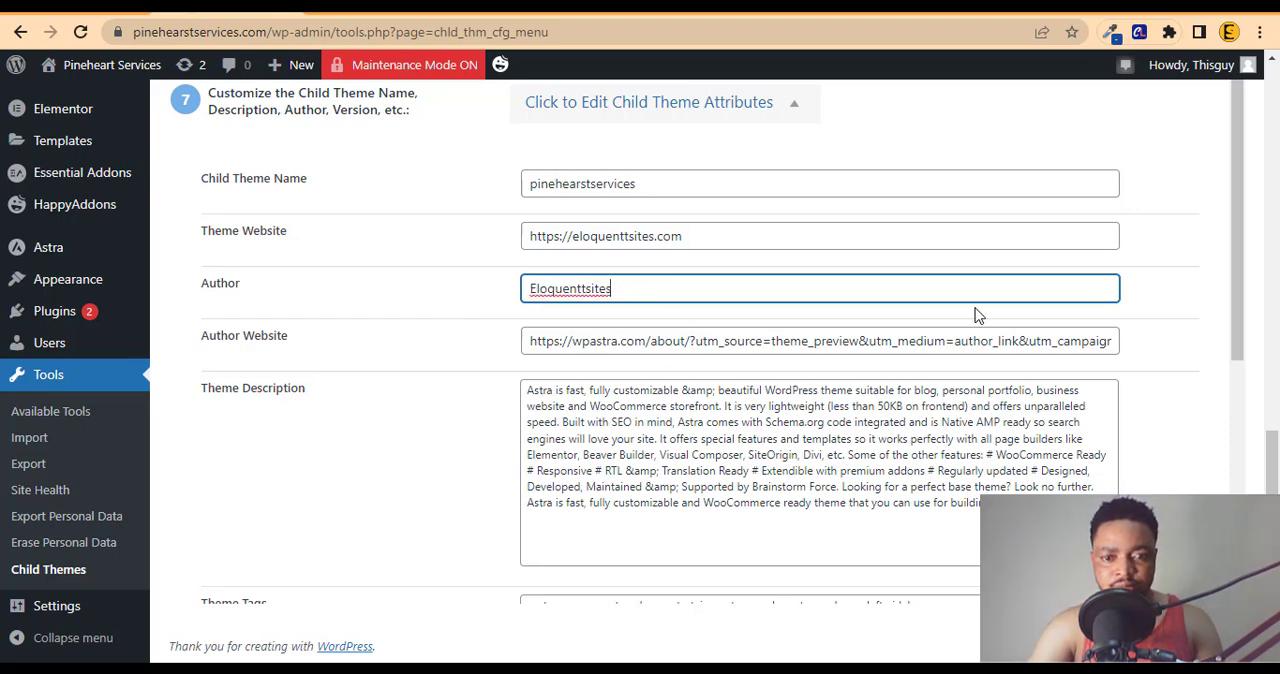
scroll(1238, 252, down, 1)
triple_click(1036, 242)
key(ctrl+v)
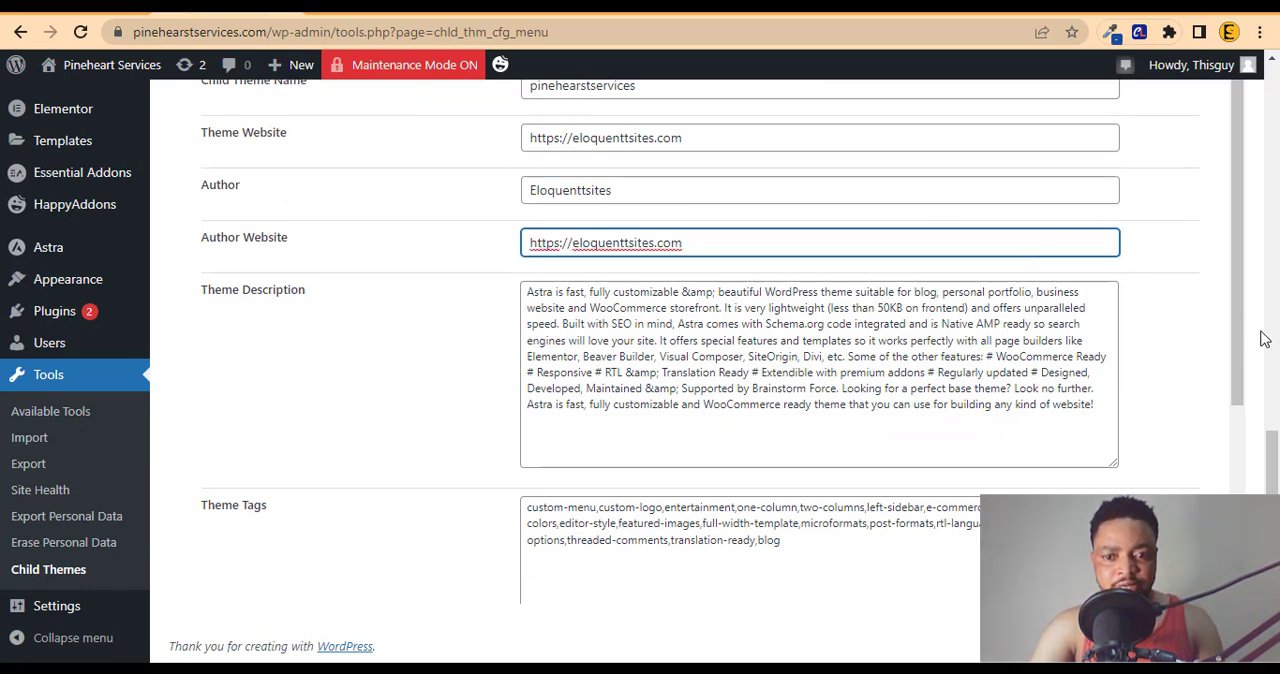
click(997, 395)
key(ctrl+a)
key(BackSpace)
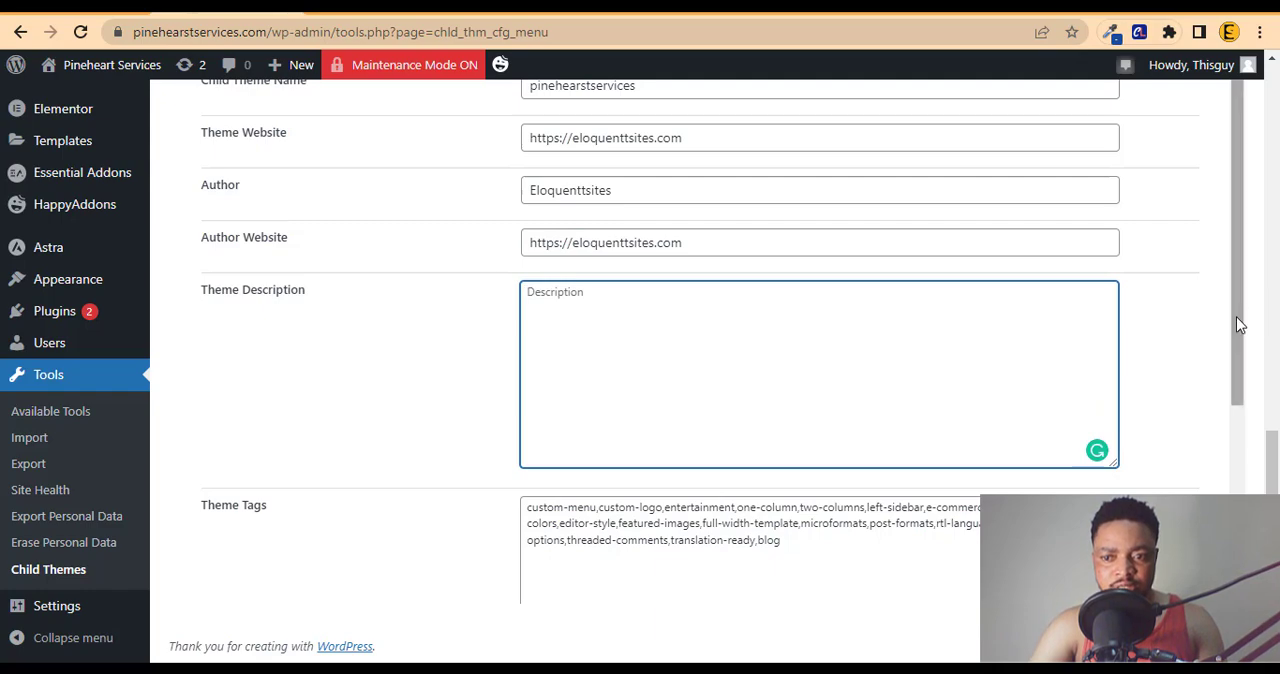
Step: Set the child theme's version to 2.0
scroll(1236, 316, down, 3)
drag(1227, 470, 201, 168)
click(945, 396)
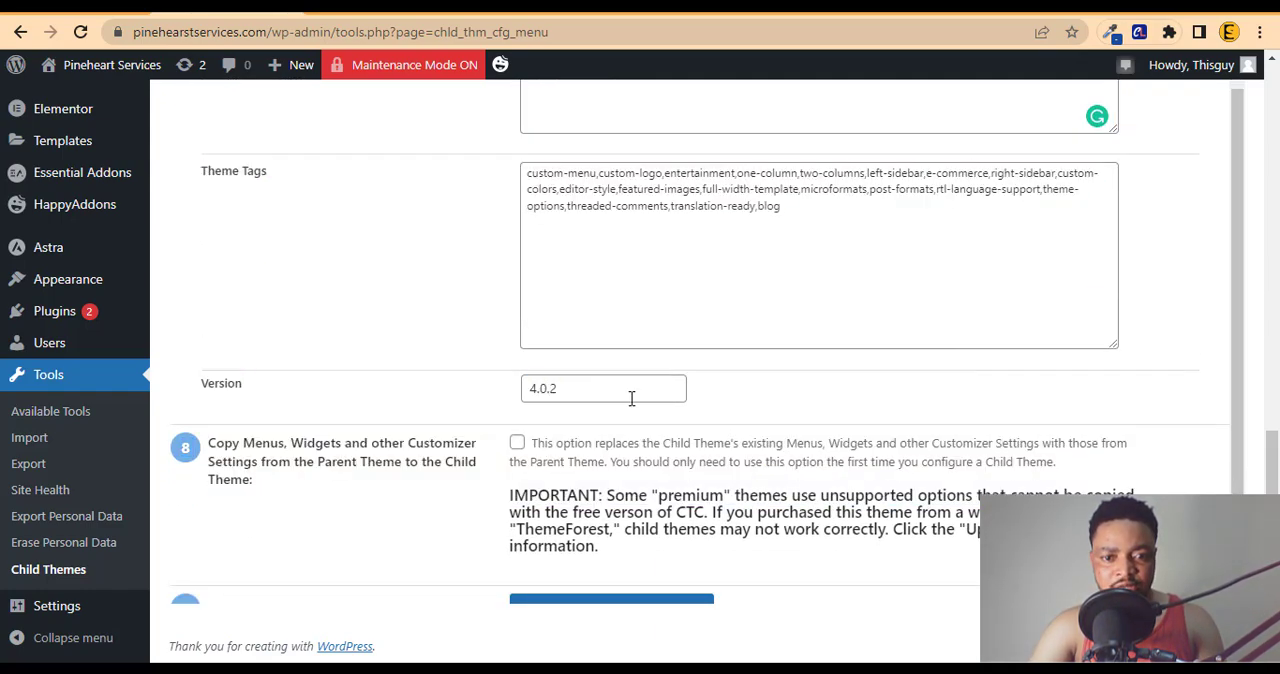
click(608, 396)
double_click(608, 396)
text(2)
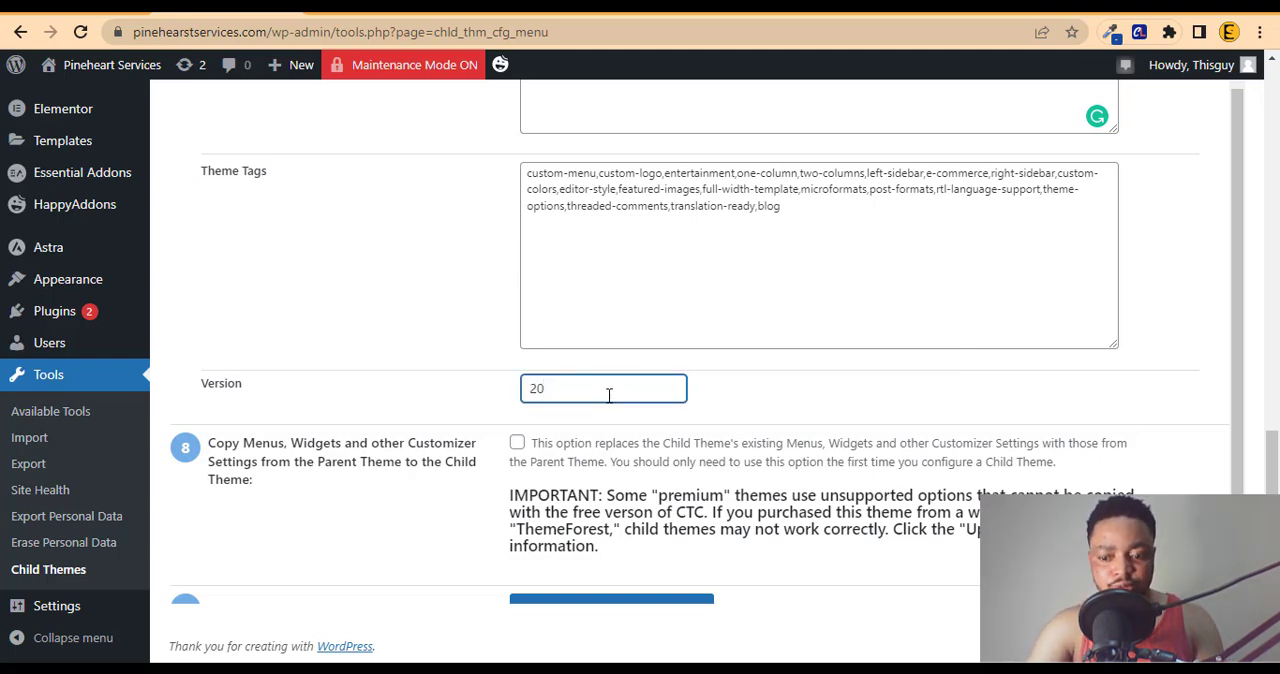
text(.0)
click(1216, 471)
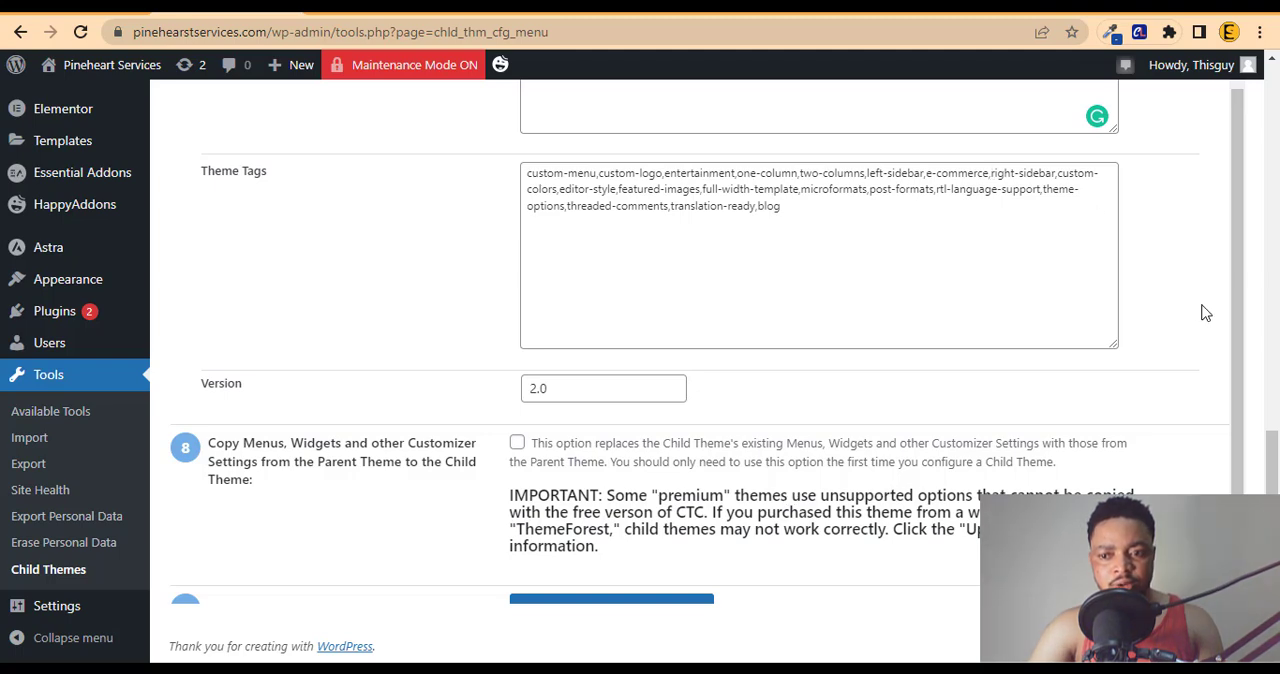
click(1272, 520)
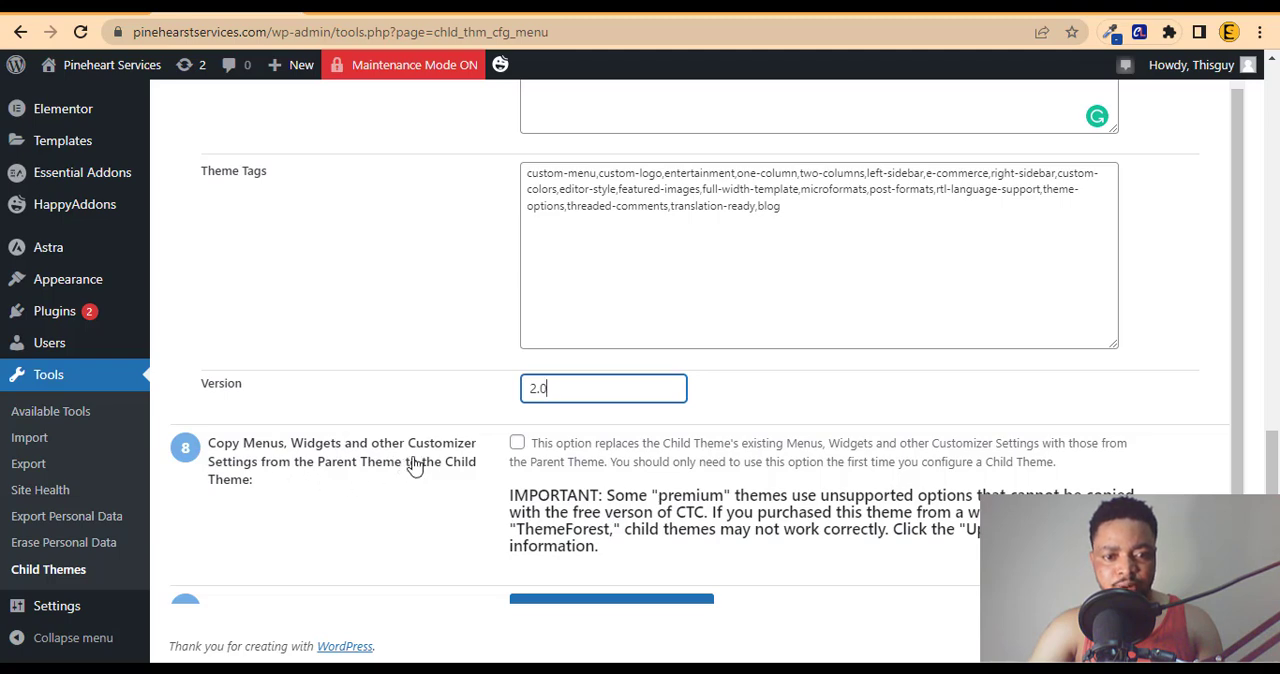
Step: Enable copying menus, widgets and other Customizer settings from the parent theme, and create the new child theme
click(517, 443)
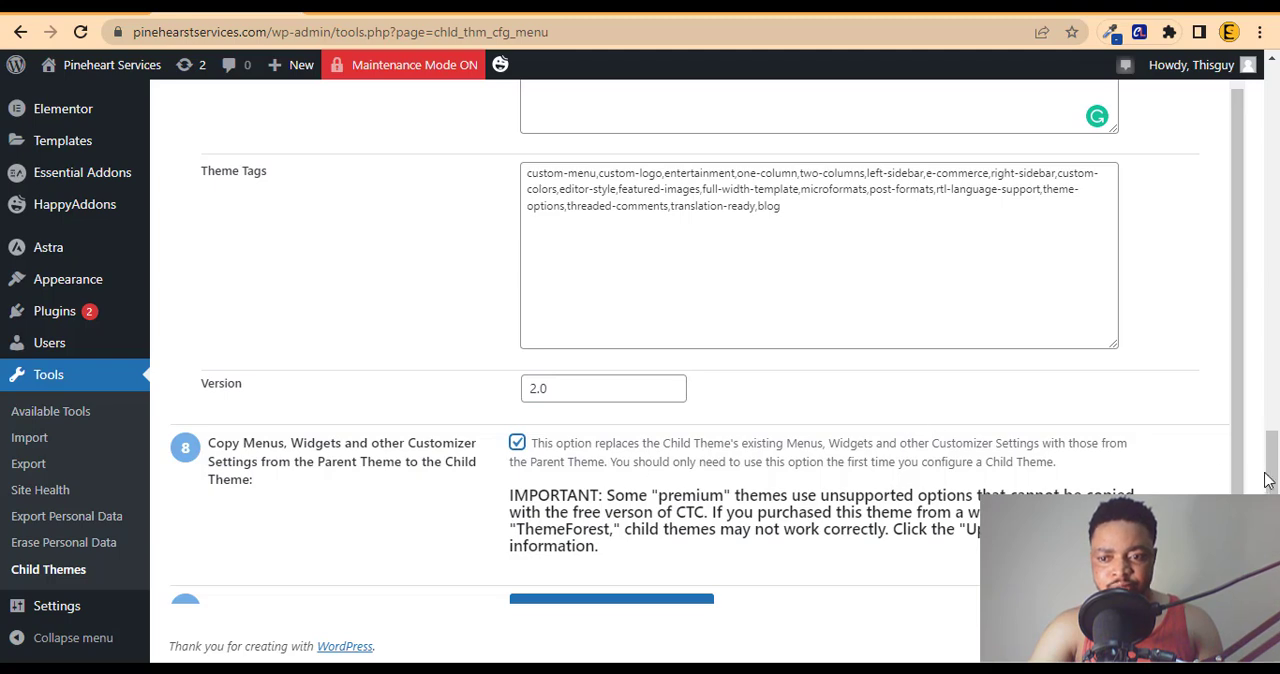
scroll(1258, 487, down, 1)
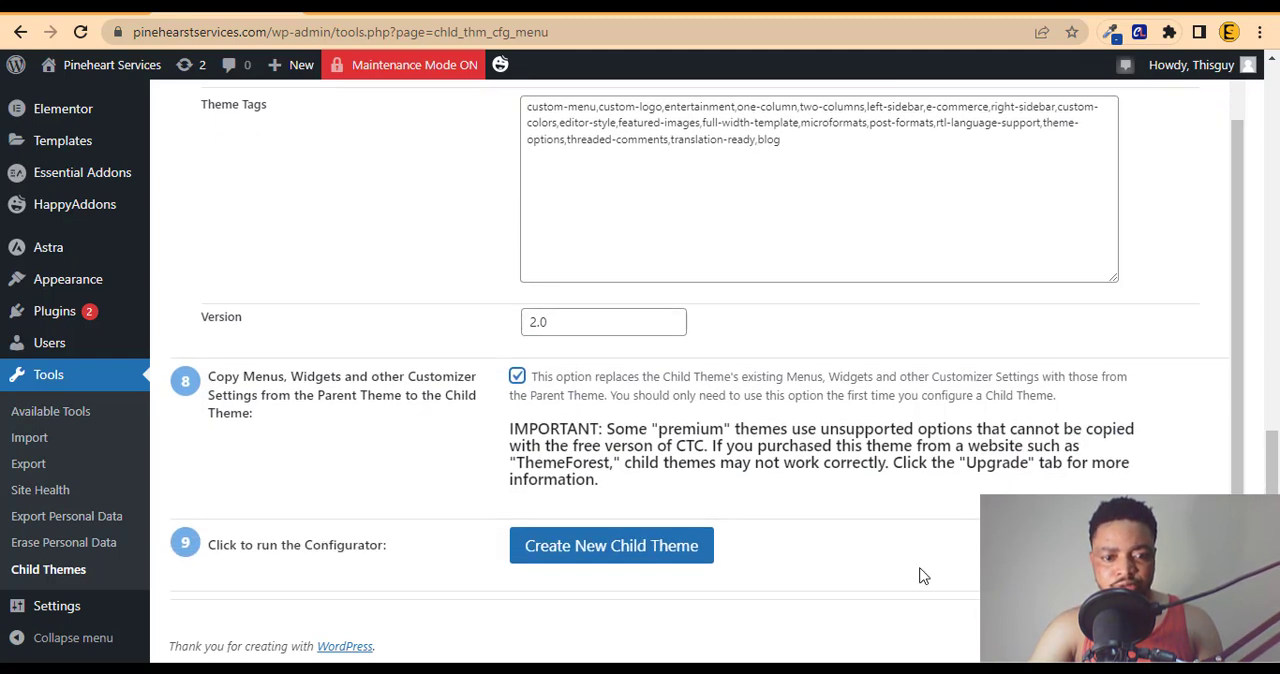
click(597, 557)
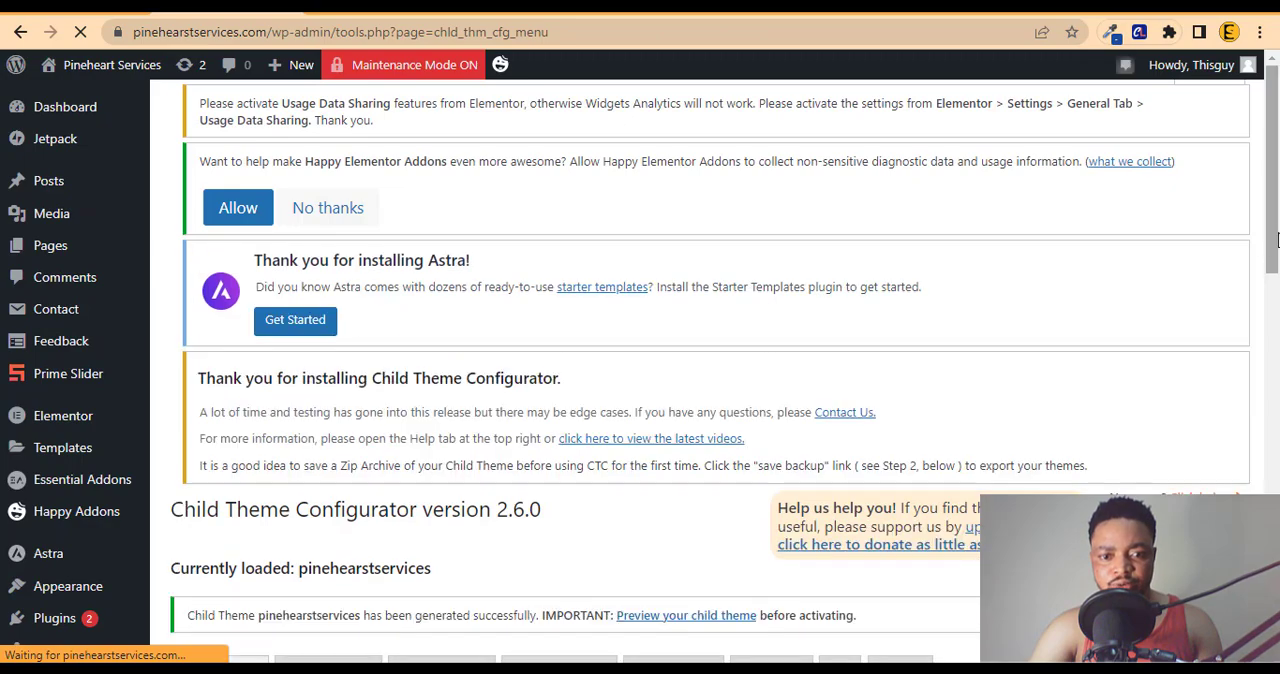
Step: Review the analysis results, directory and stylesheet settings of the newly generated child theme
drag(1278, 270, 1278, 462)
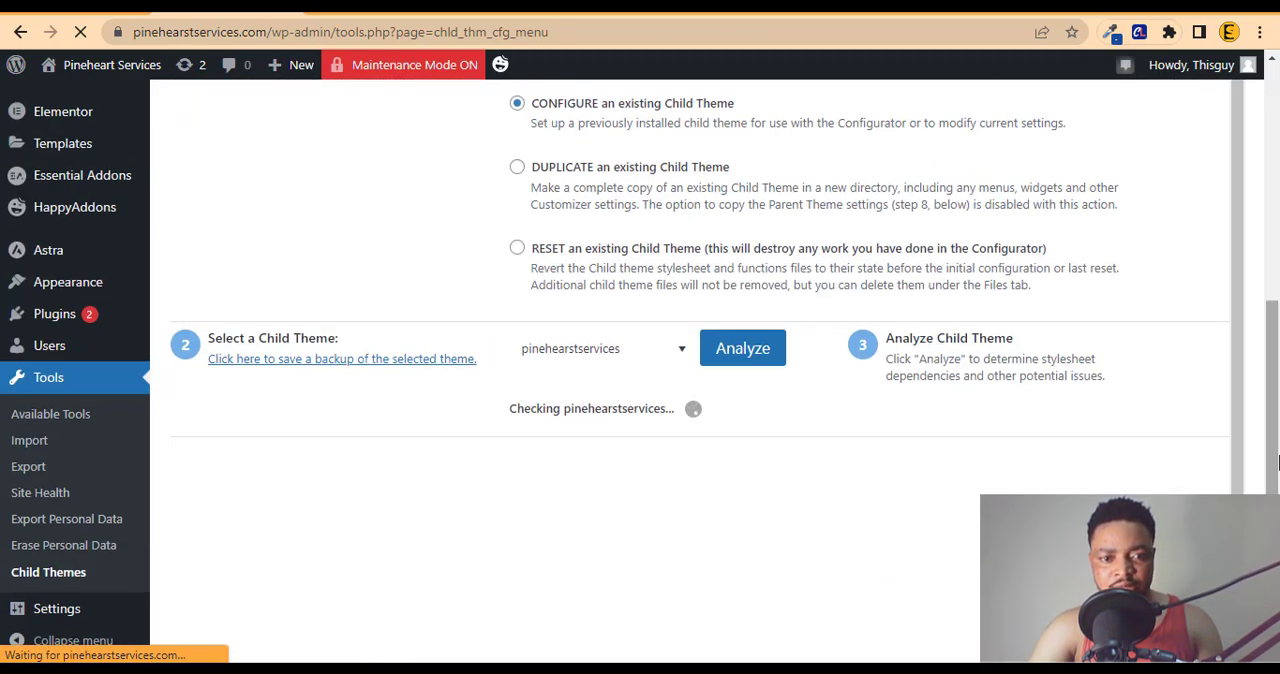
mouse_move(1278, 462)
mouse_down()
mouse_move(1276, 308)
mouse_move(1276, 482)
mouse_up()
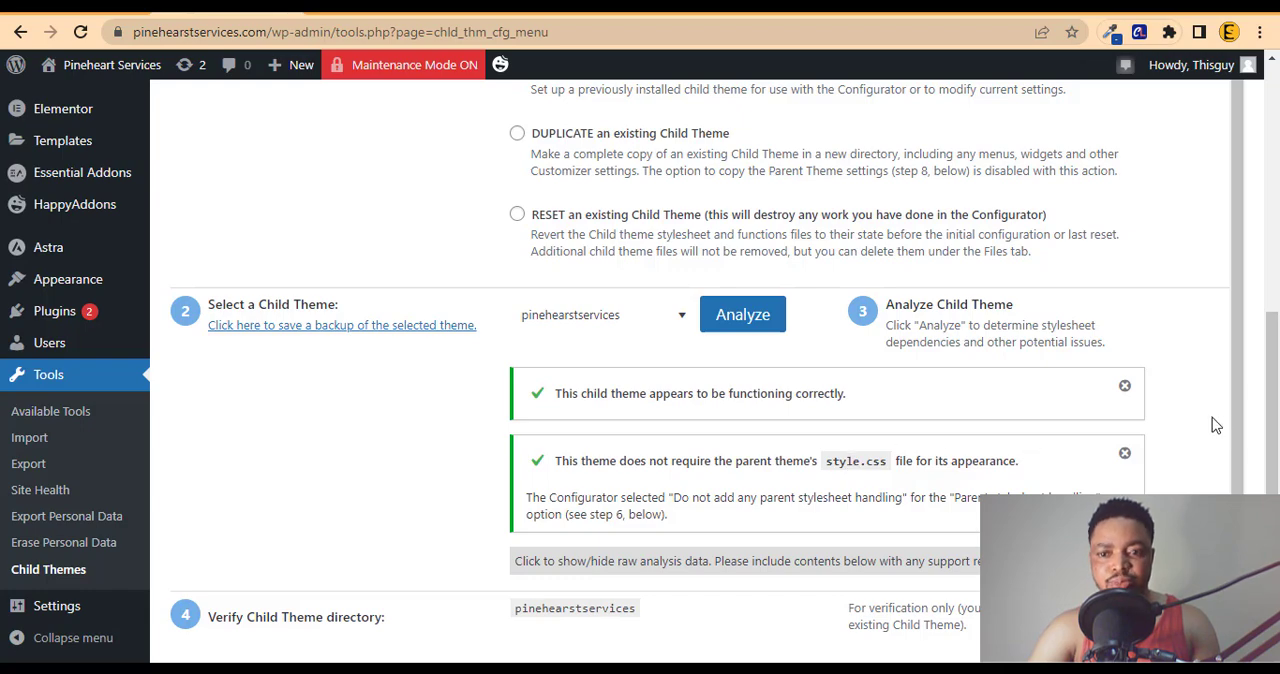
drag(1241, 435, 1272, 641)
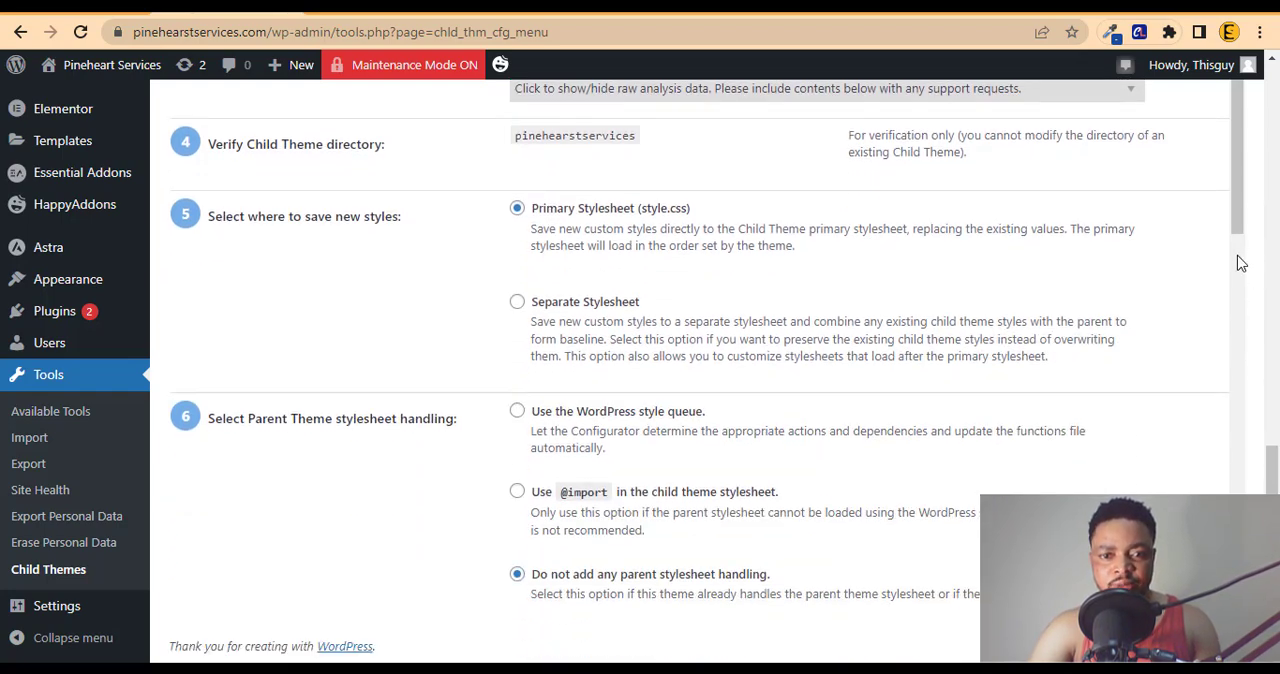
scroll(1240, 270, down, 5)
click(1238, 291)
drag(1272, 478, 1272, 95)
Step: Go to the site's installed themes and activate the pinehearstservices child theme
mouse_move(84, 445)
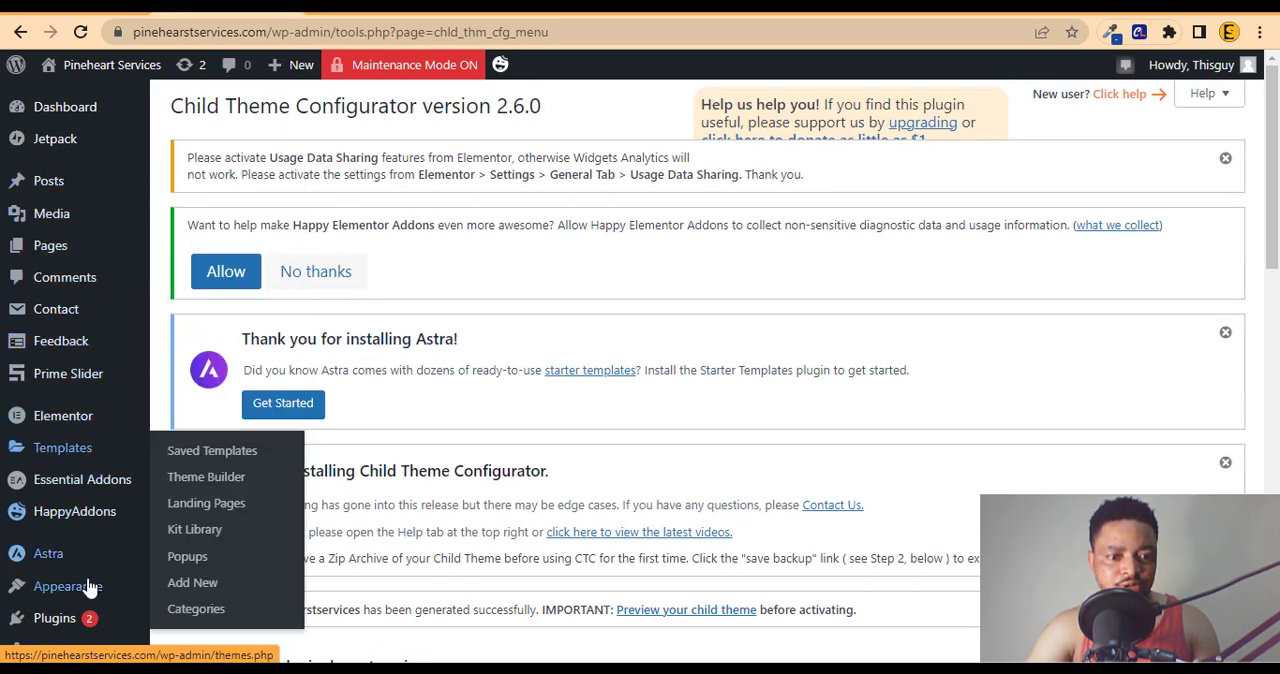
mouse_move(94, 586)
click(204, 486)
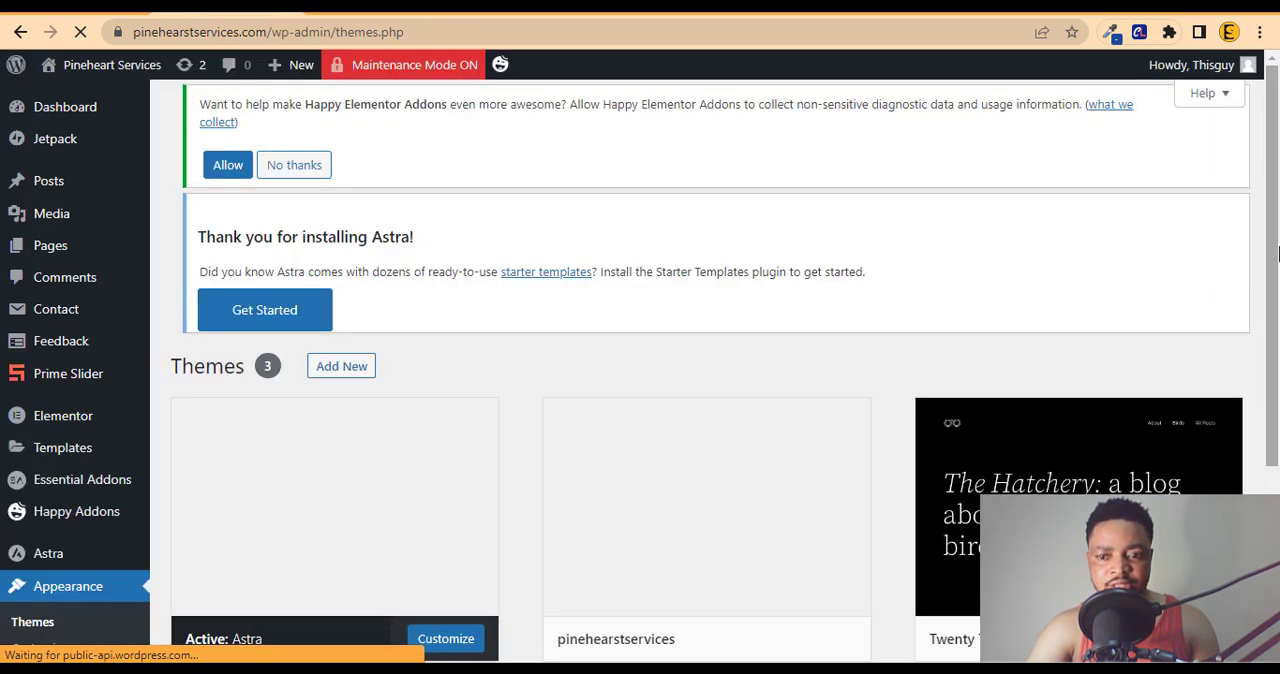
drag(1278, 254, 1278, 387)
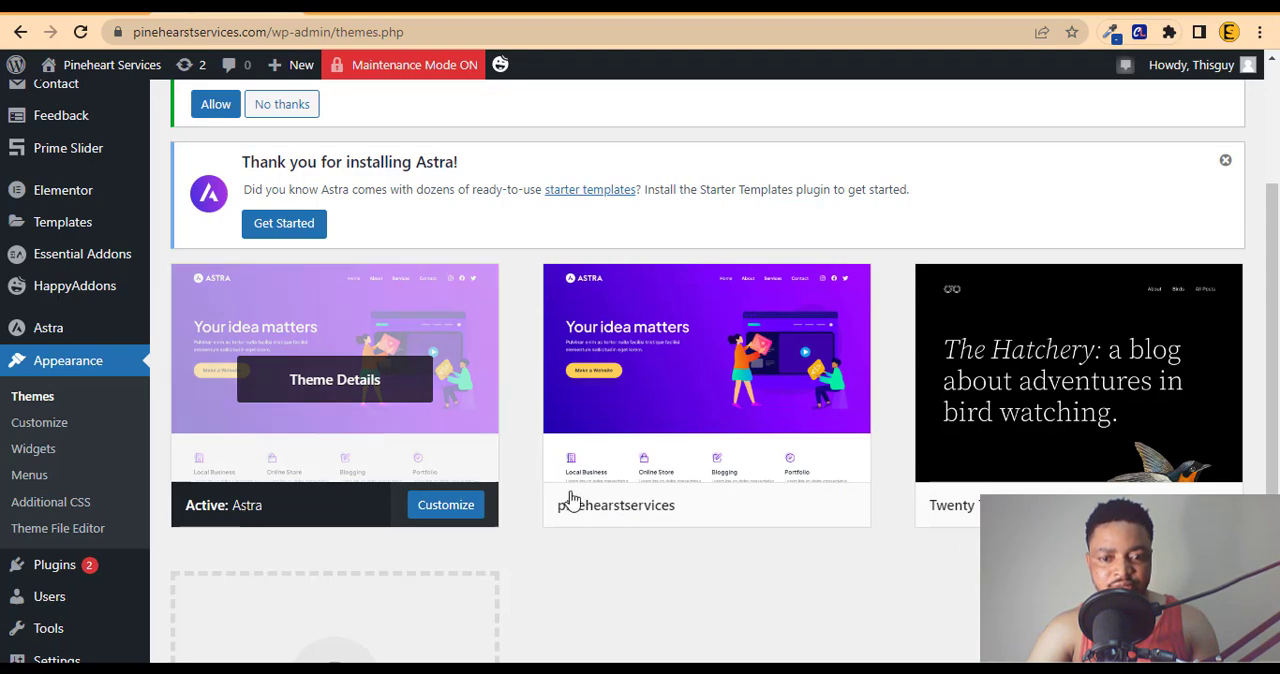
click(729, 506)
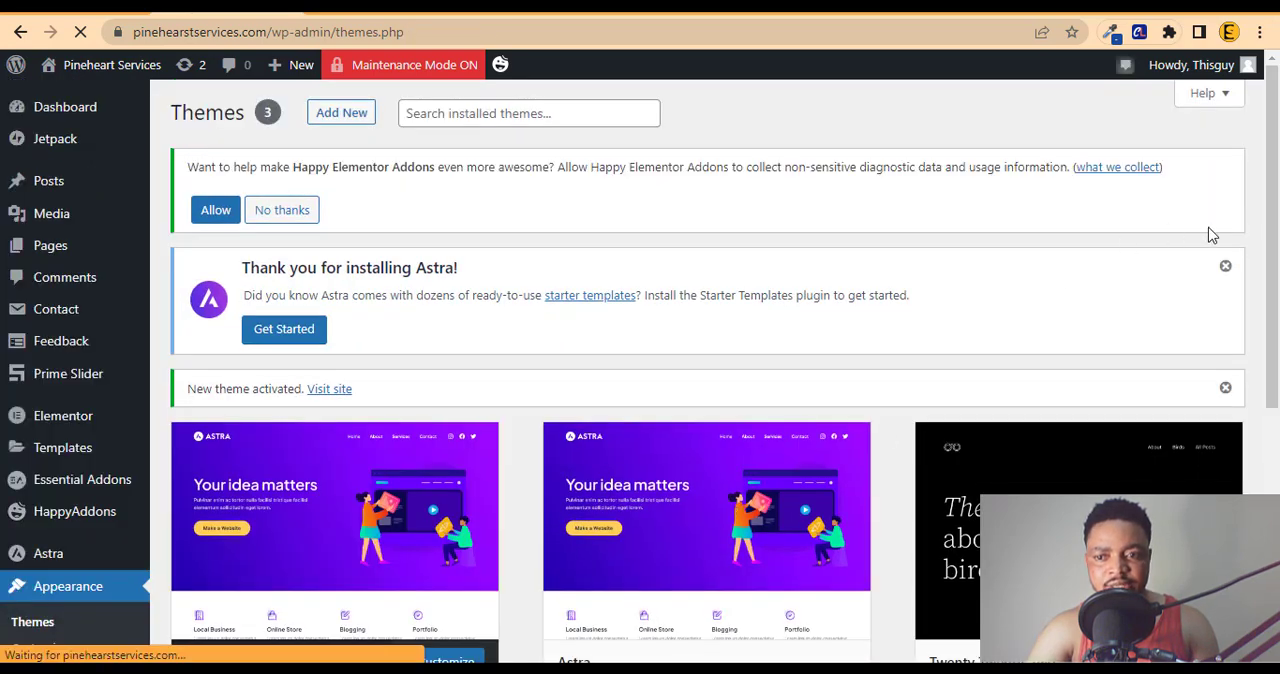
scroll(1210, 233, down, 2)
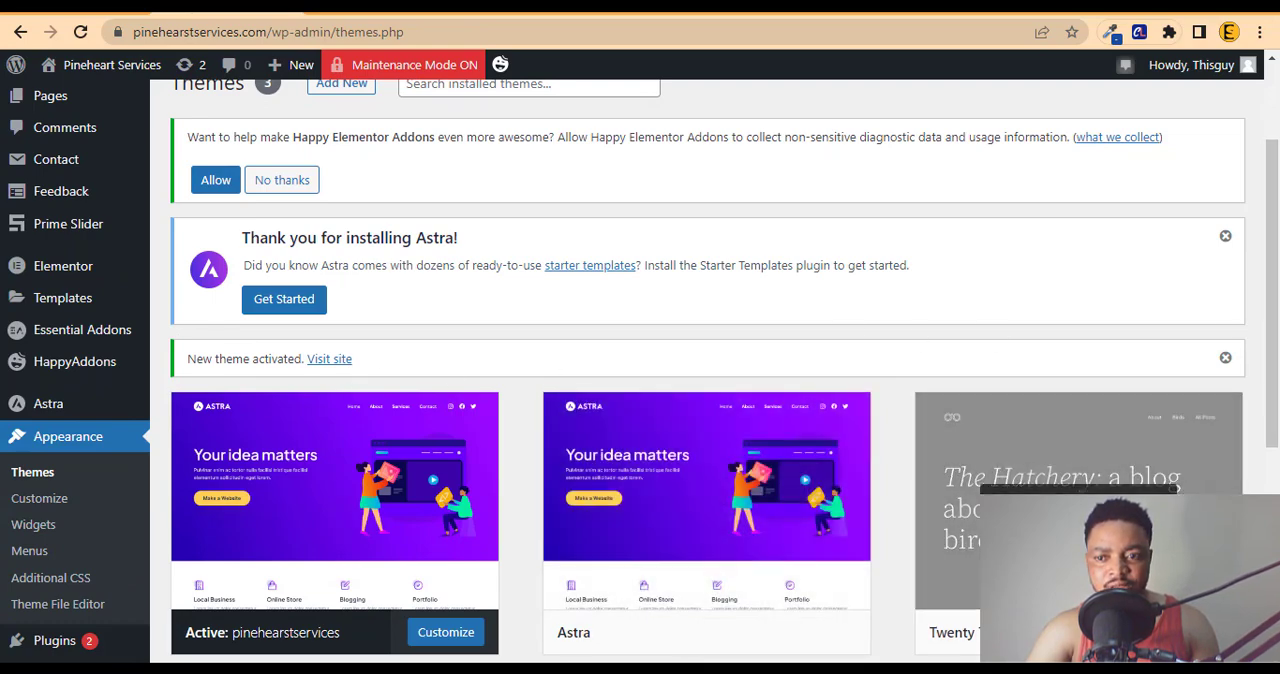
scroll(759, 289, down, 3)
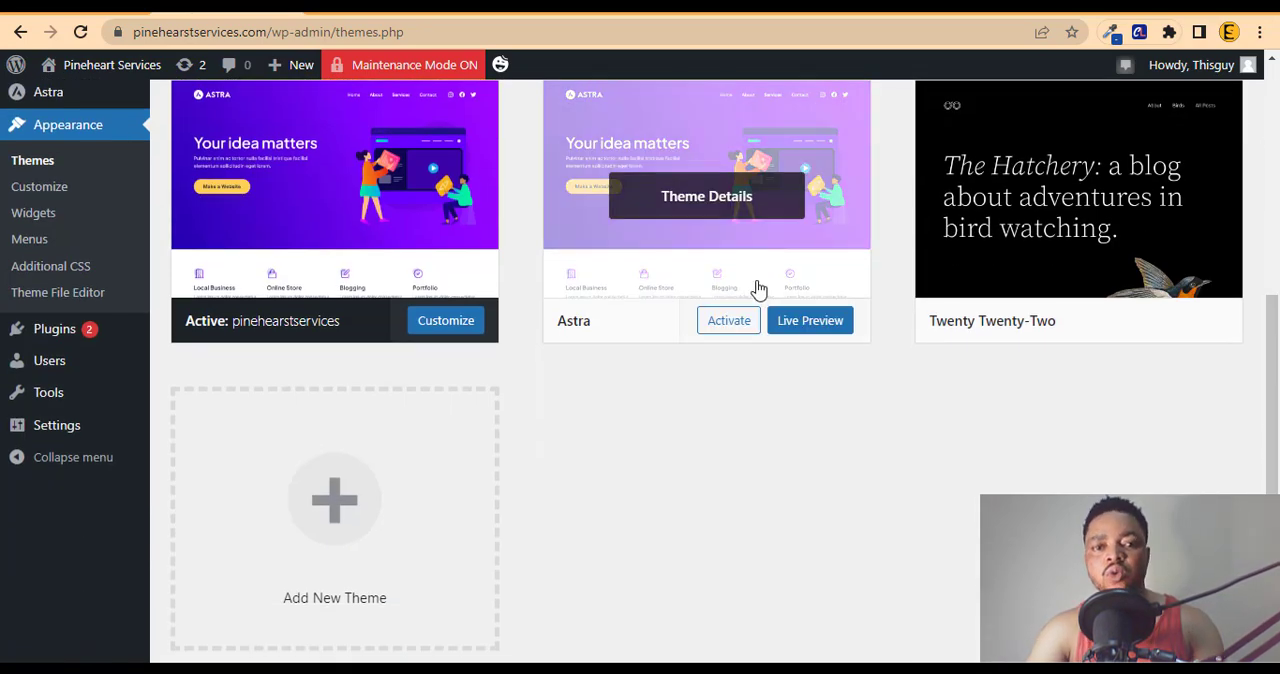